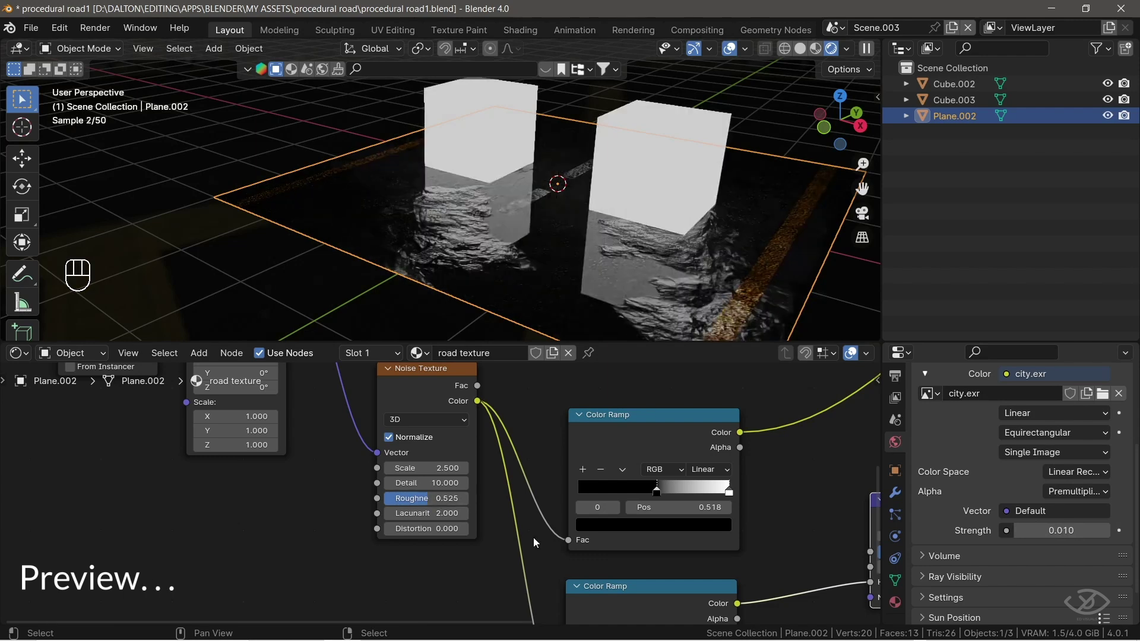
Set the Noise Texture's Roughness to about 0.623 and move the upper Color Ramp's black stop to about 0.361
drag(656, 492, 623, 492)
drag(436, 499, 445, 498)
drag(622, 491, 633, 491)
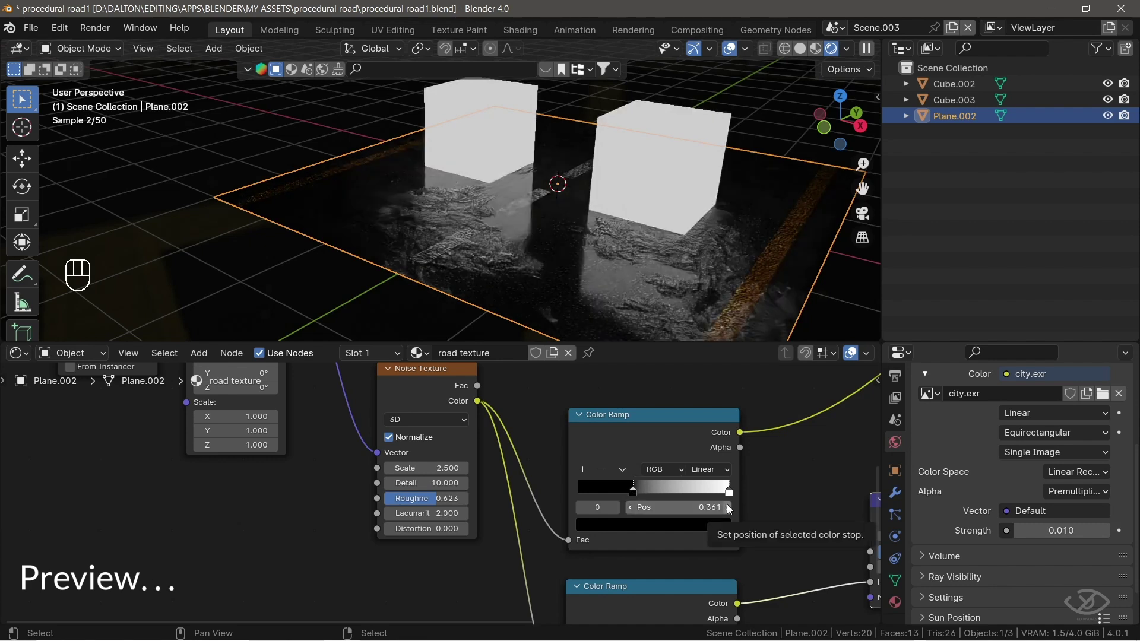
Set the city.exr environment strength to 0.05 and turn off the viewport overlays
click(1065, 530)
text(.05)
key(Return)
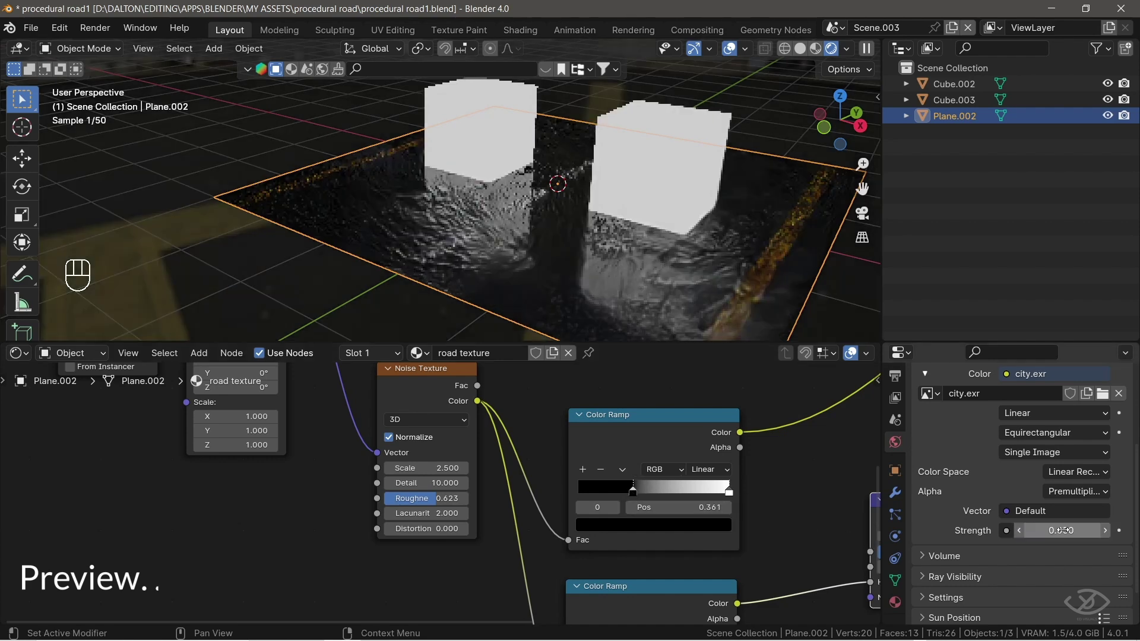
middle_drag(612, 279, 478, 249)
scroll(659, 302, up, 2)
scroll(518, 246, down, 2)
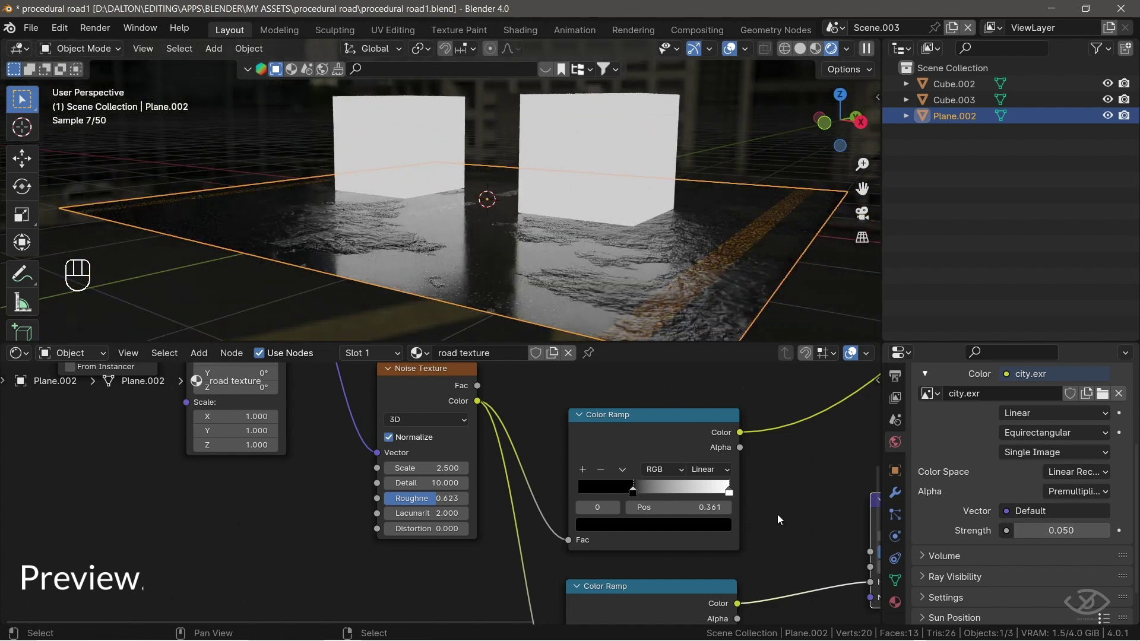
click(729, 49)
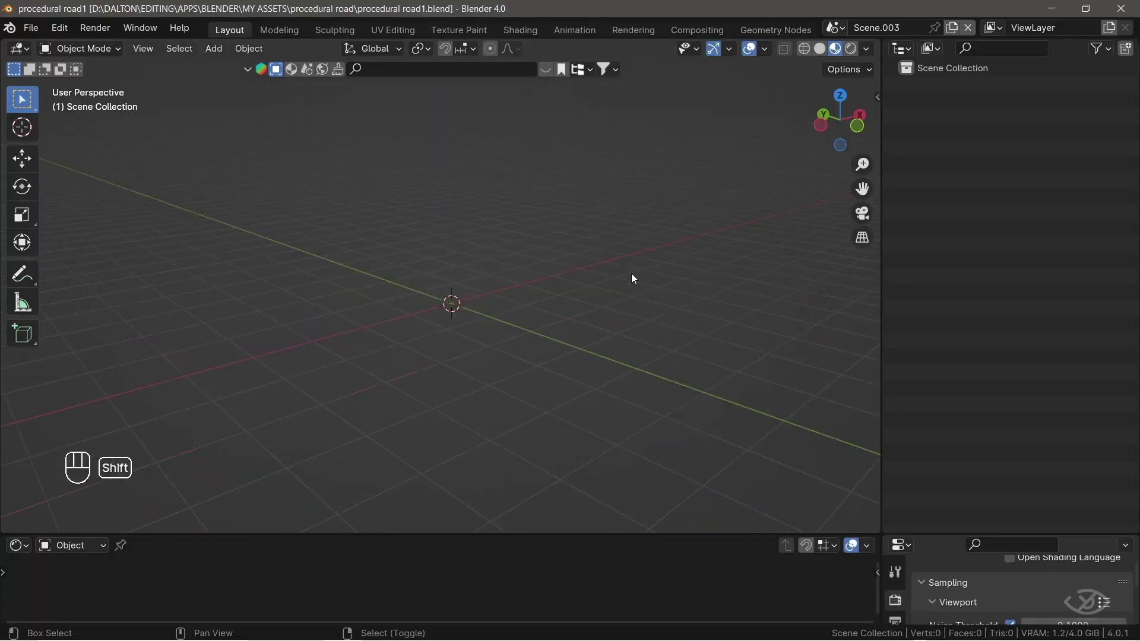
Add a plane at the origin, undo its one-sided stretch, scale it up uniformly, and place two separate cubes on it
click(214, 48)
mouse_move(281, 67)
click(382, 68)
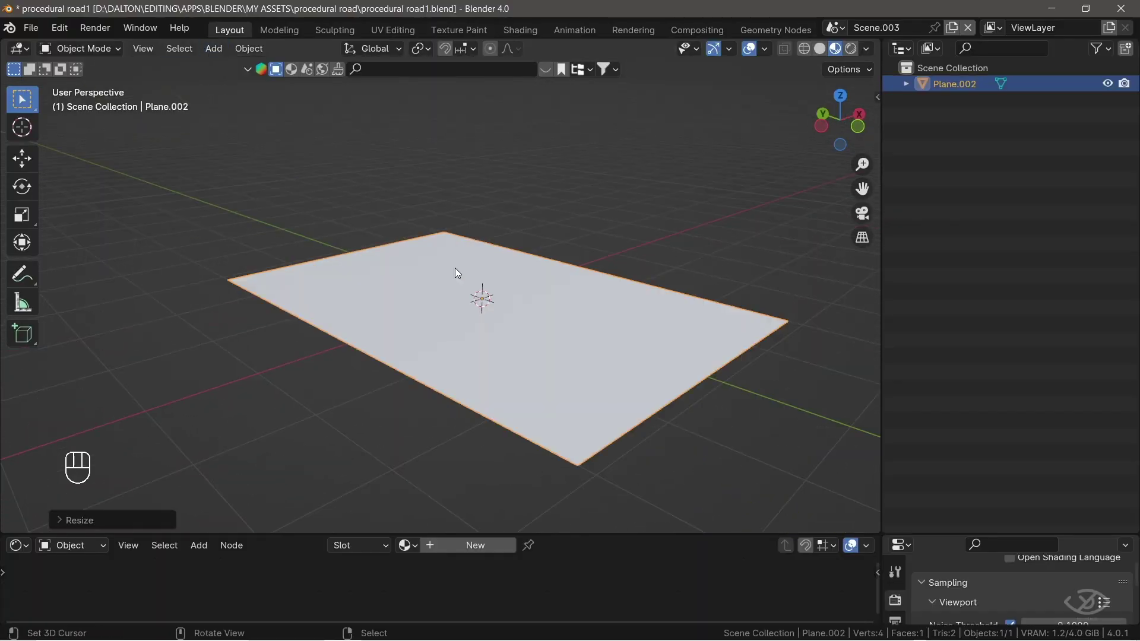
key(ctrl+z)
key(ctrl+z)
key(s)
click(676, 380)
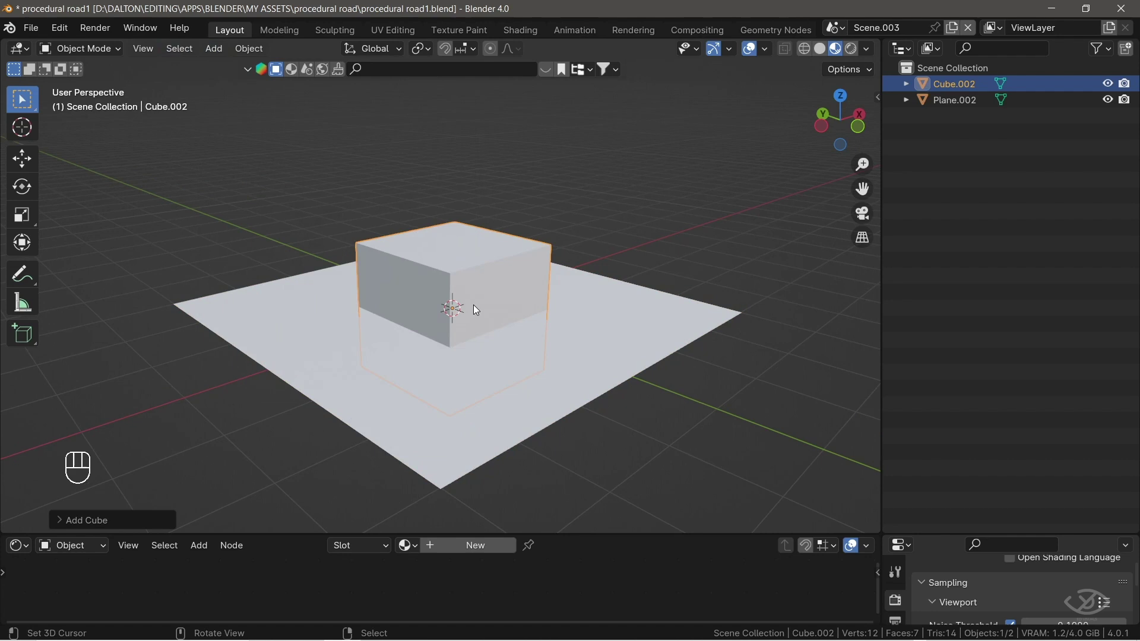
key(g)
key(g)
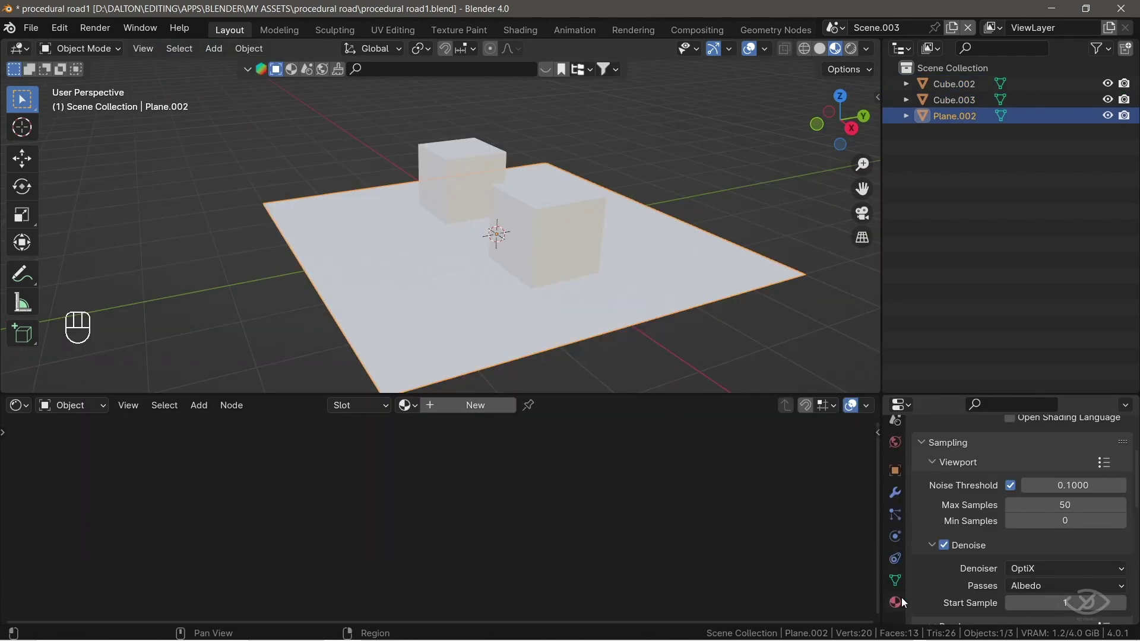
Create a material named "road texture" on the plane and shift its shader nodes to make room for inputs
click(896, 603)
drag(1061, 393, 1060, 343)
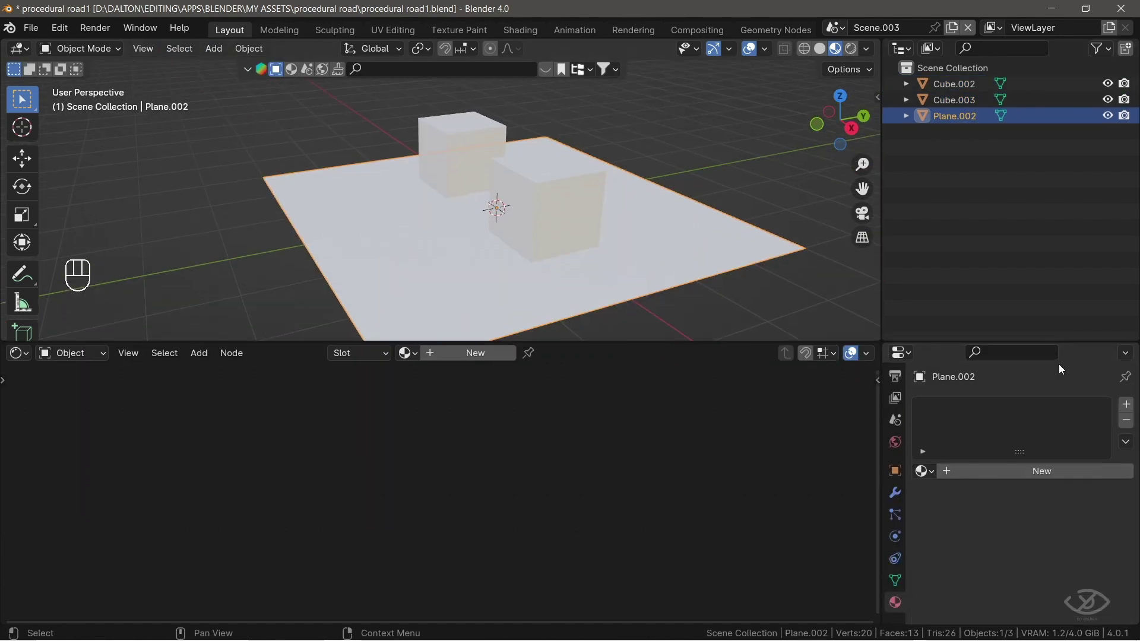
click(1014, 465)
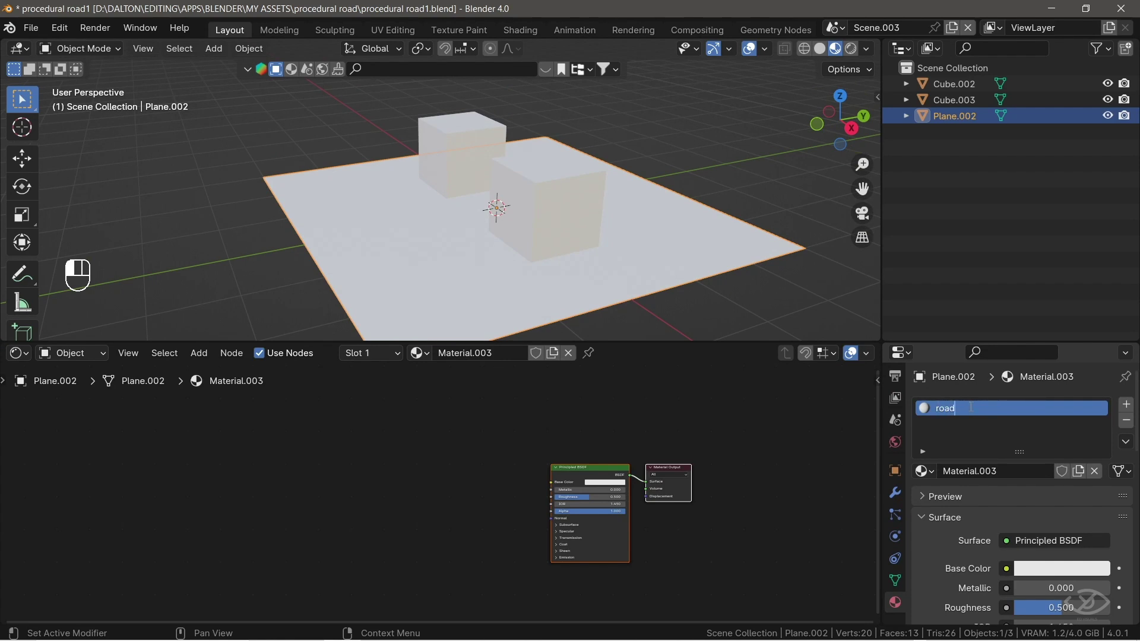
scroll(439, 493, up, 4)
key(g)
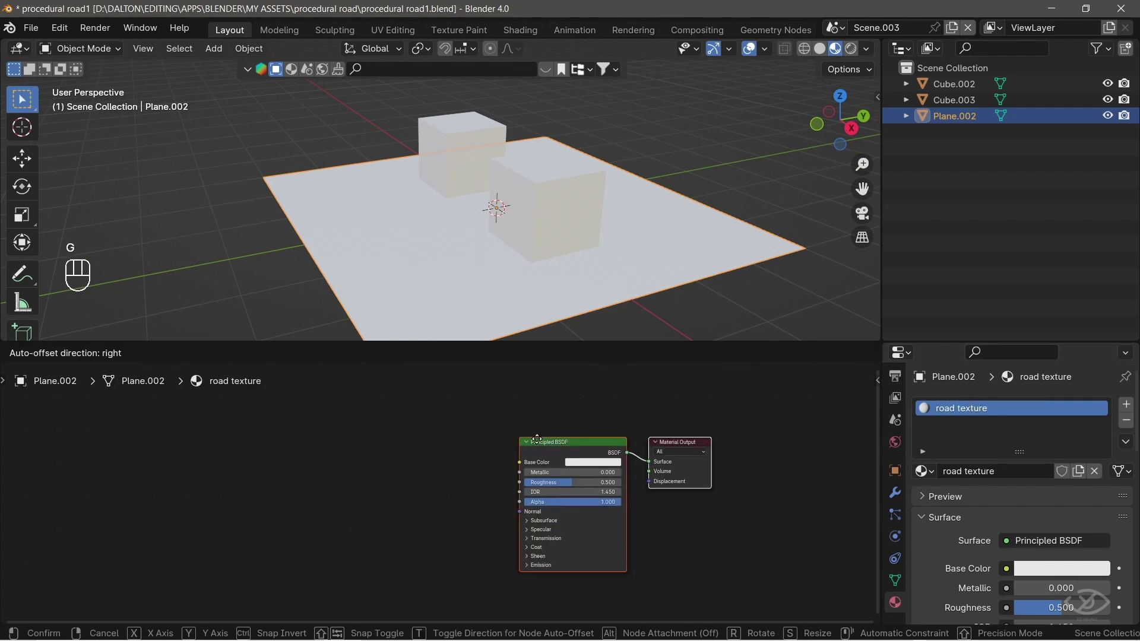
right_click(350, 455)
Add an Image Texture node before the Principled BSDF in the road texture material
key(shift+a)
click(324, 427)
text(image)
key(Return)
click(311, 447)
Load the seamless asphalt road image from the TEXTURES folder of MY ASSETS into the Image Texture node
click(394, 485)
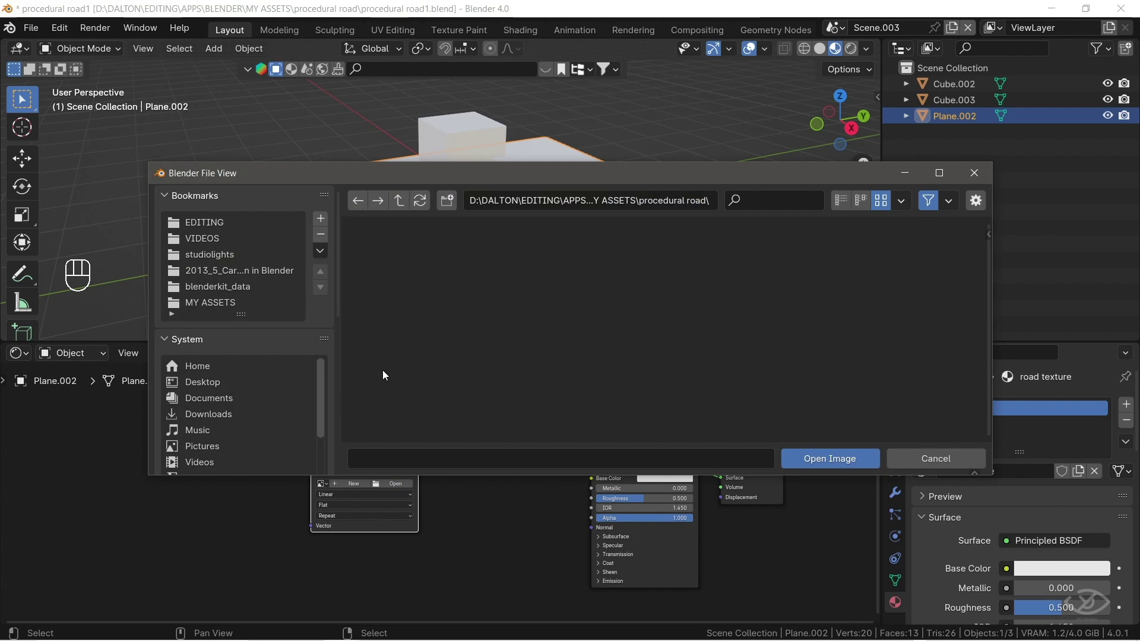
click(226, 303)
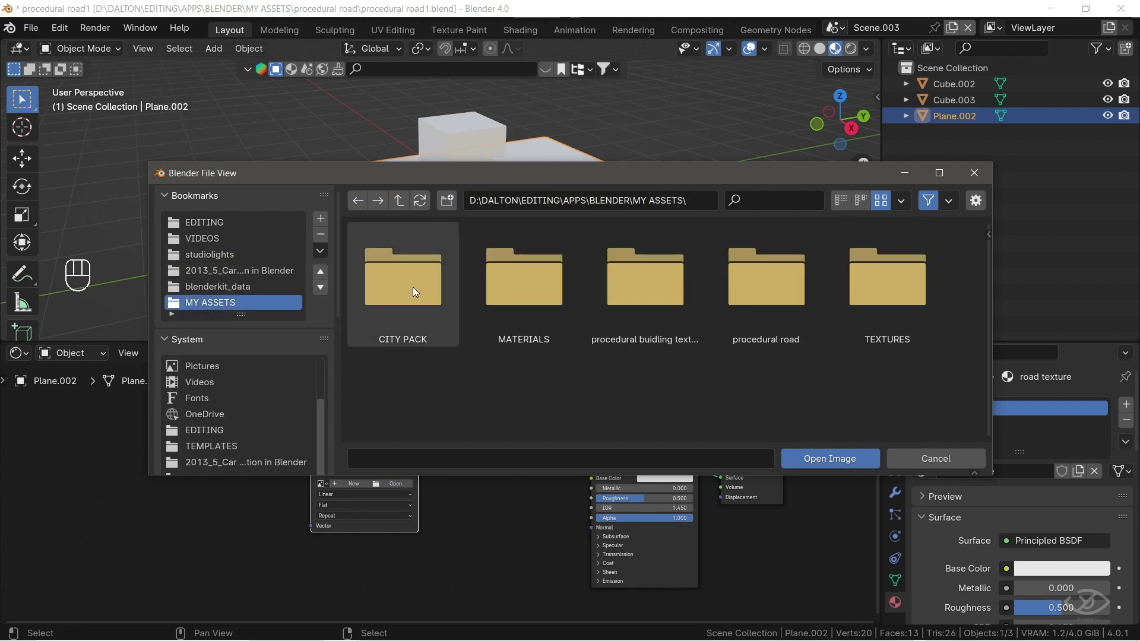
double_click(856, 290)
scroll(703, 370, down, 5)
click(646, 363)
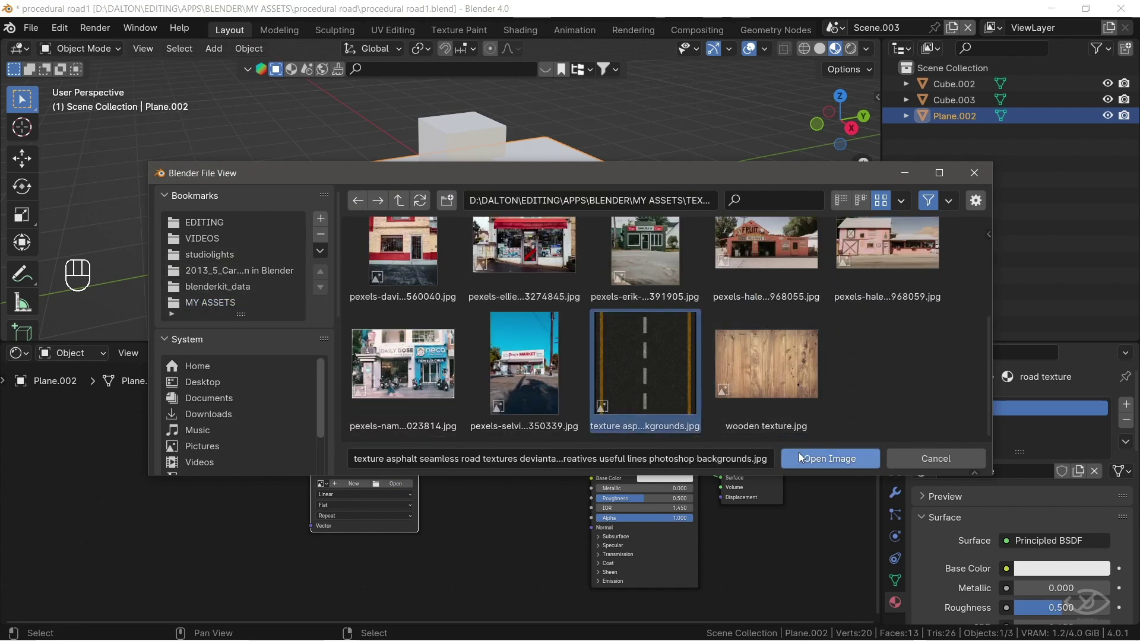
click(800, 454)
Connect the road image's Color output to the Principled BSDF's Base Color and check the asphalt on the plane
scroll(429, 482, up, 3)
drag(411, 451, 641, 472)
middle_drag(535, 513, 623, 453)
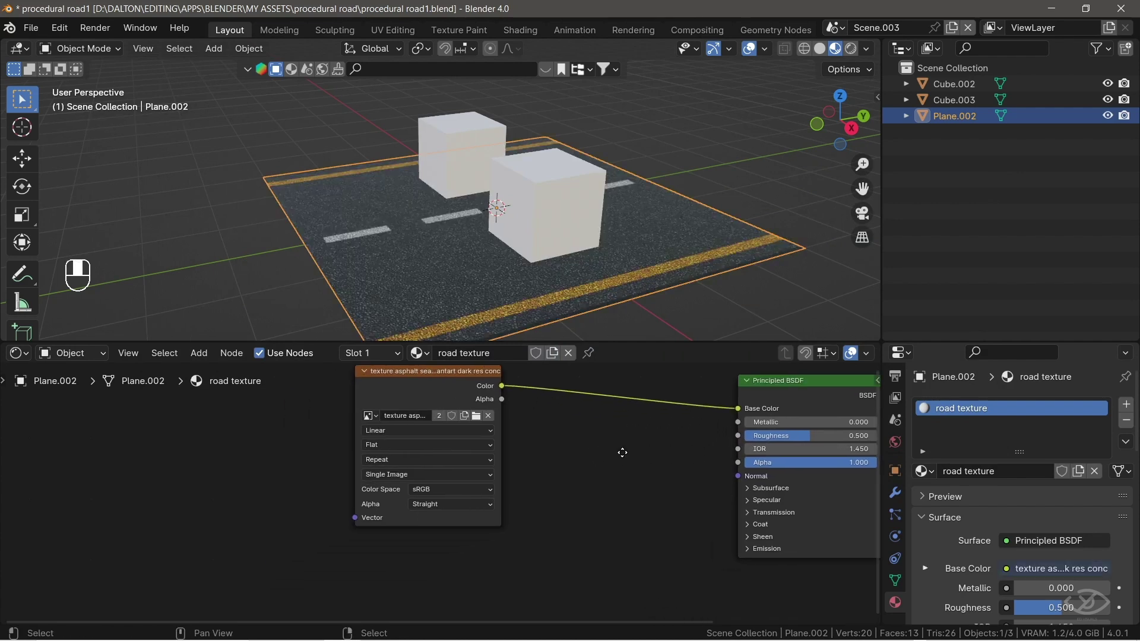
middle_drag(498, 244, 523, 223)
scroll(523, 224, up, 3)
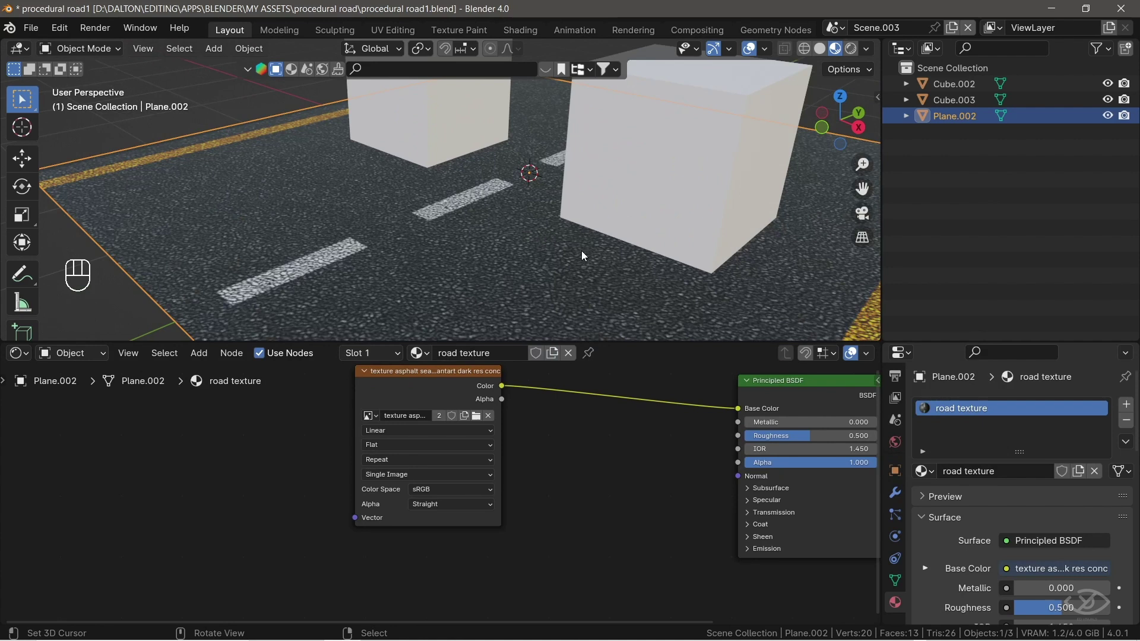
scroll(582, 251, down, 2)
scroll(896, 394, up, 2)
Examine the Cycles render settings, including the viewport and render sampling and denoising options
click(897, 408)
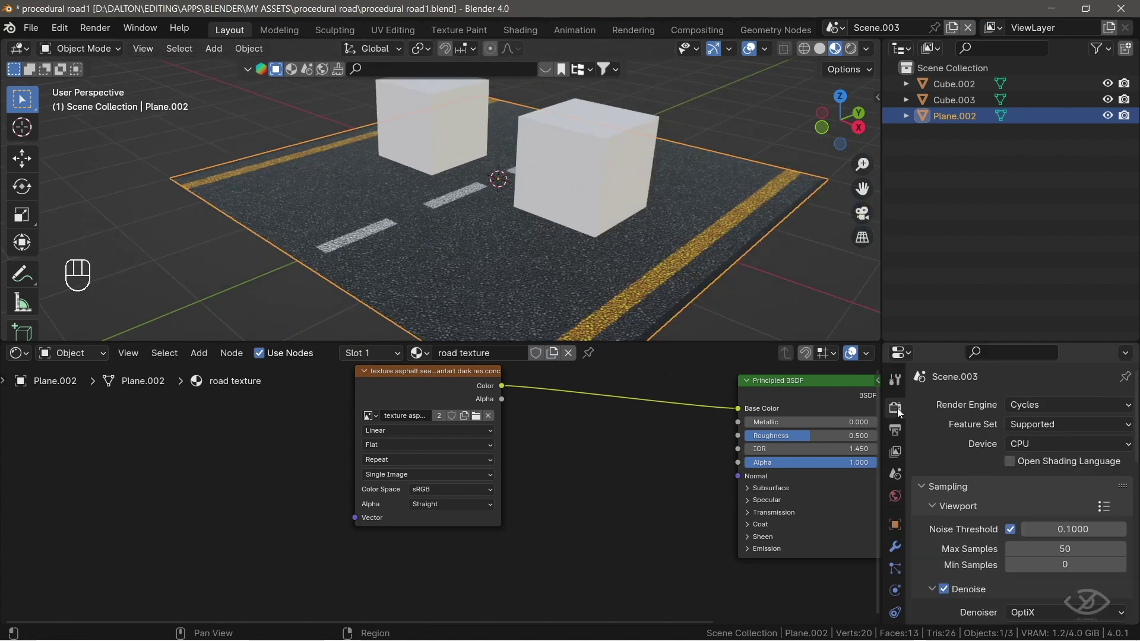
scroll(964, 507, down, 4)
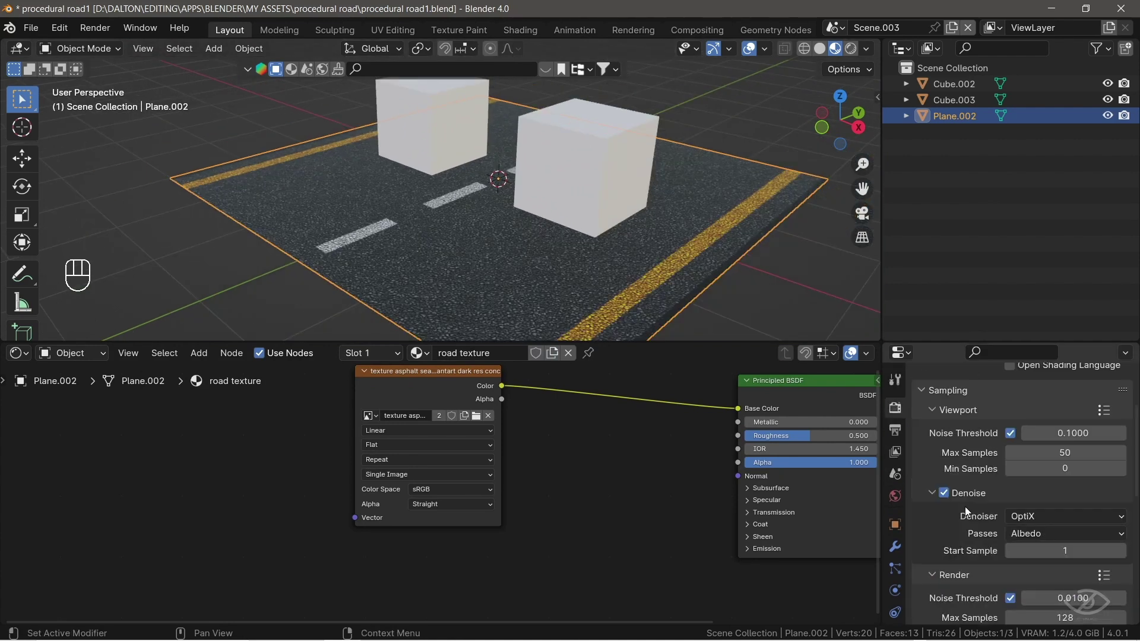
scroll(998, 511, up, 5)
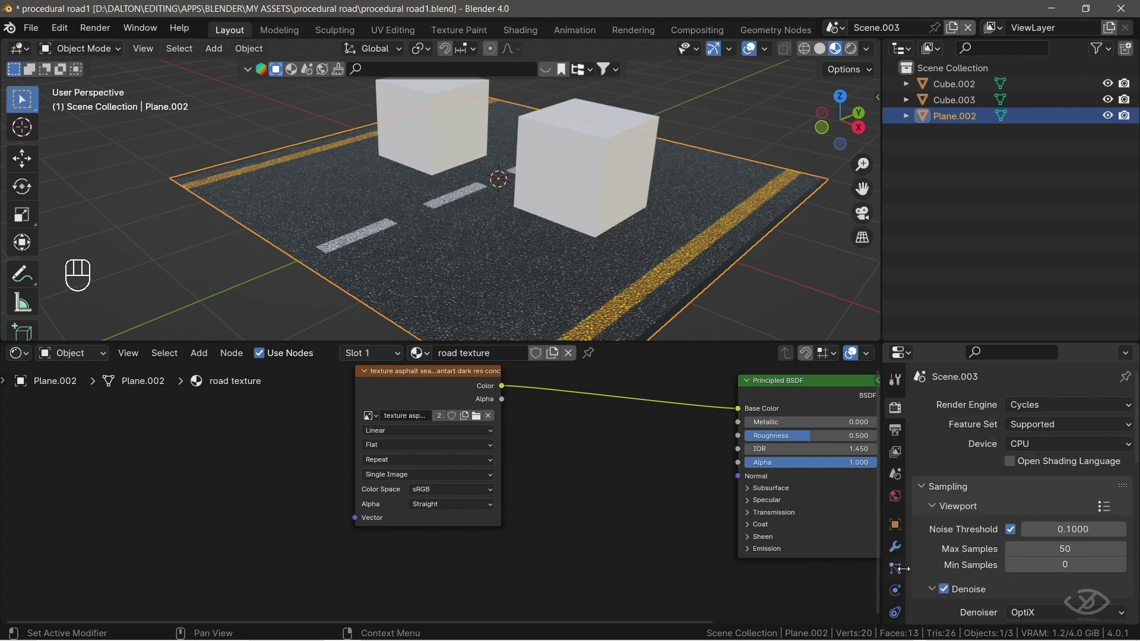
scroll(895, 505, down, 2)
click(895, 603)
middle_drag(580, 265, 572, 240)
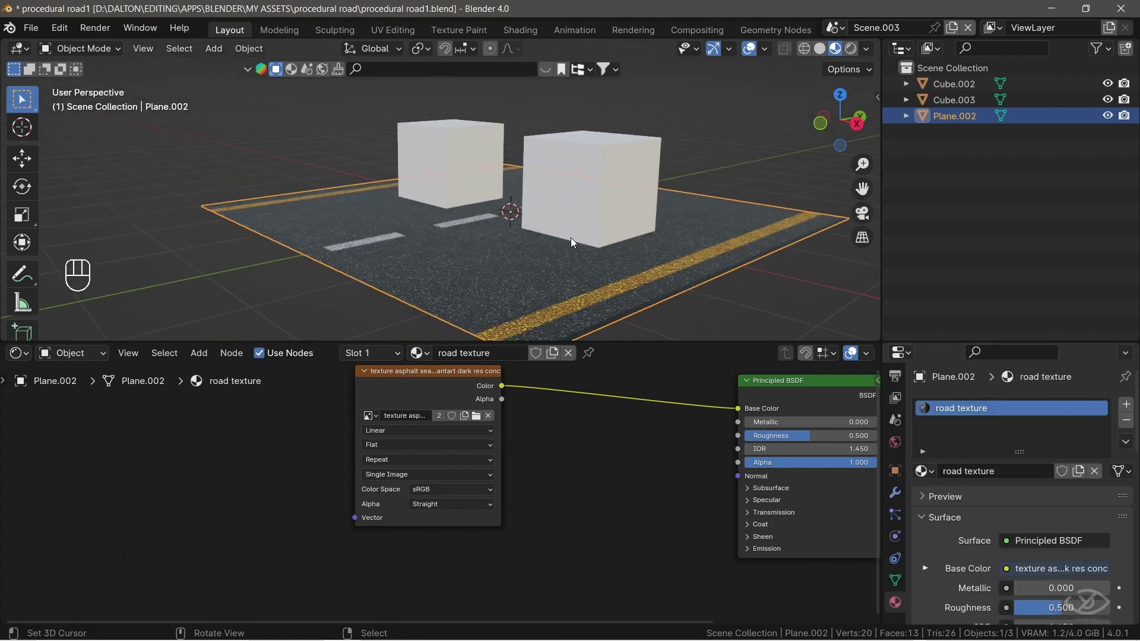
scroll(572, 240, up, 1)
click(867, 49)
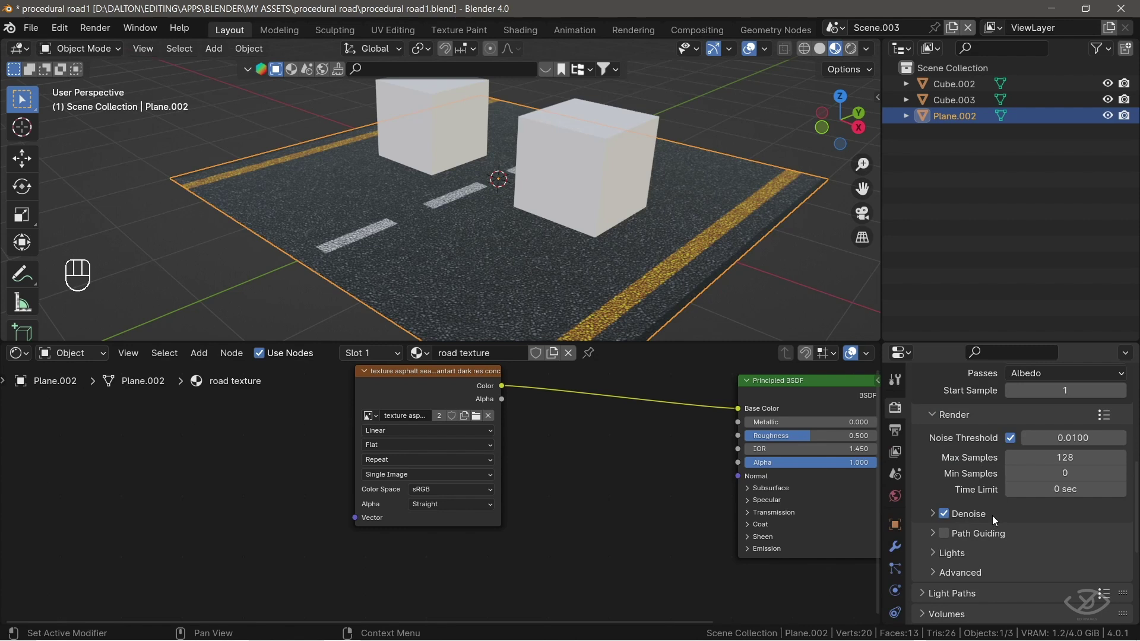
scroll(992, 515, up, 5)
click(897, 593)
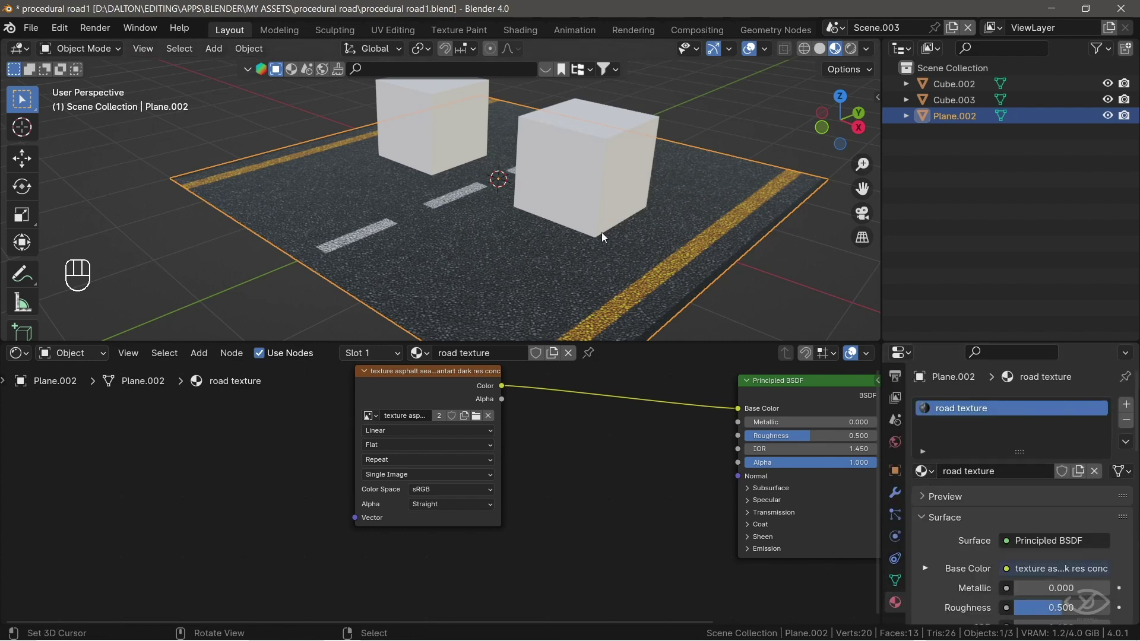
Preview the scene in Rendered shading and return the viewport to Material Preview
middle_drag(605, 237, 576, 242)
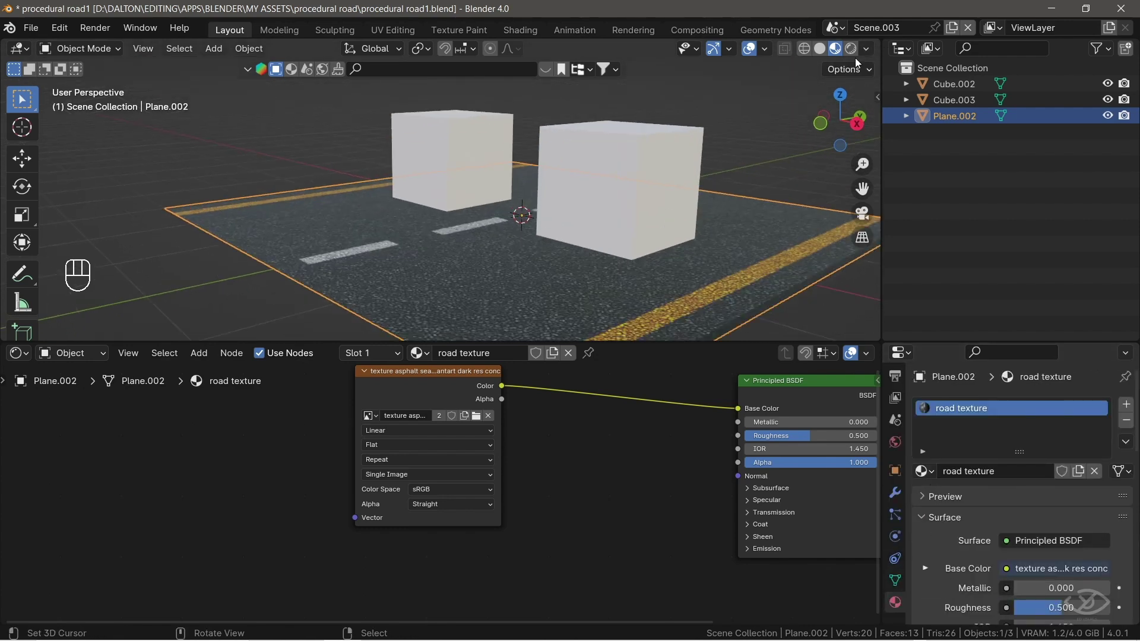
click(851, 49)
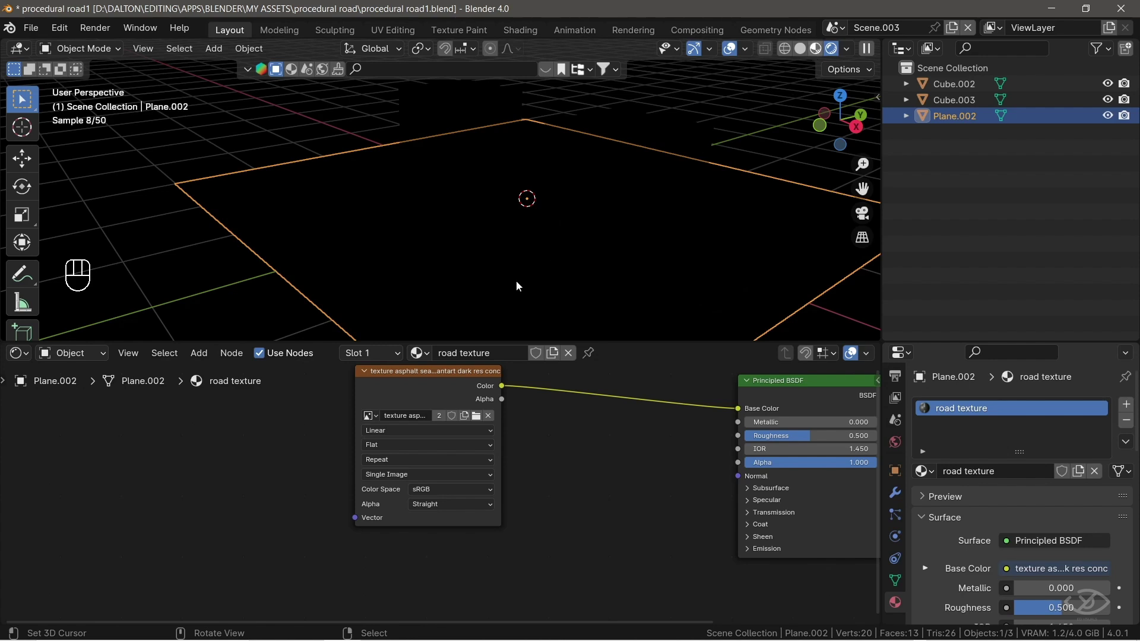
click(816, 49)
middle_drag(475, 302, 478, 287)
Add Texture Coordinate and Mapping nodes to the road image texture and move them farther away from it
right_click(410, 398)
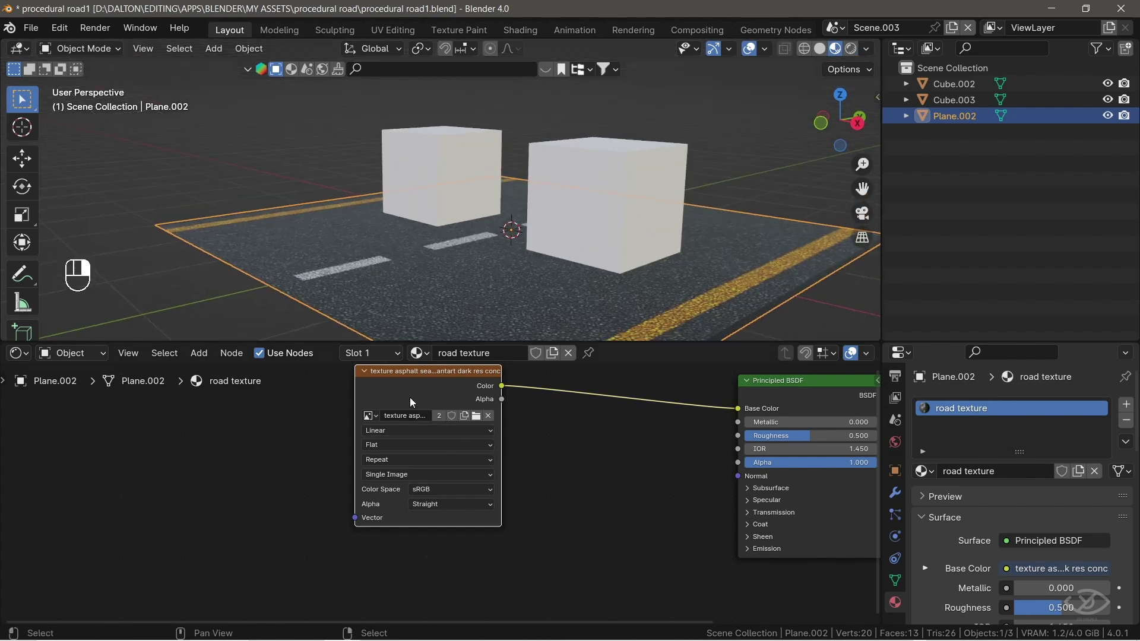
key(ctrl+t)
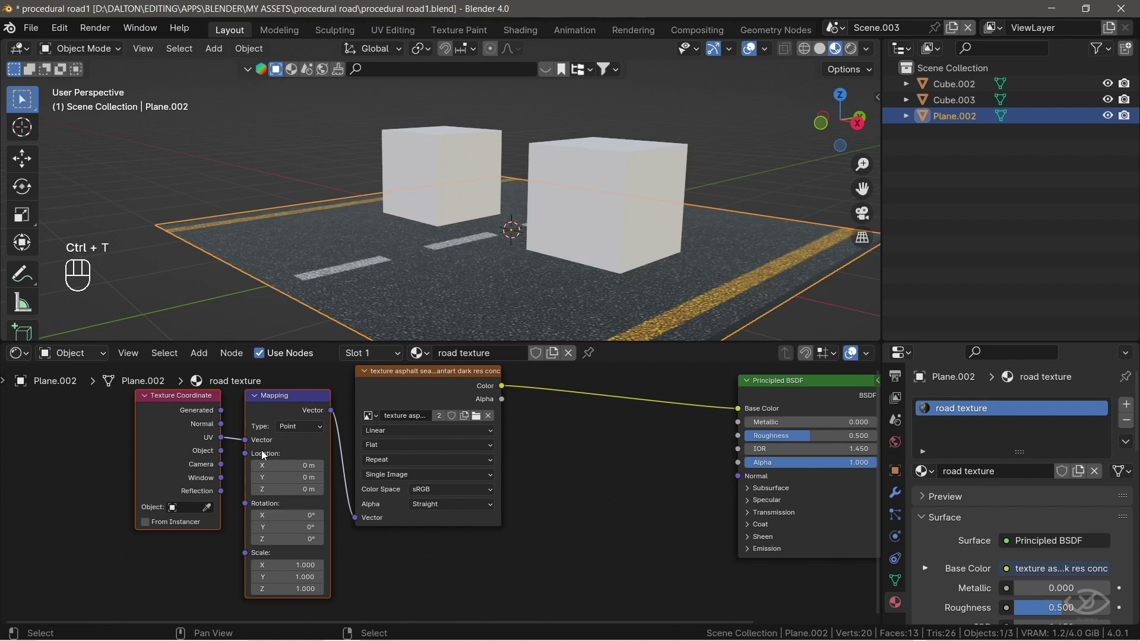
key(g)
click(156, 472)
middle_drag(306, 530, 346, 485)
scroll(356, 483, down, 1)
key(g)
click(256, 514)
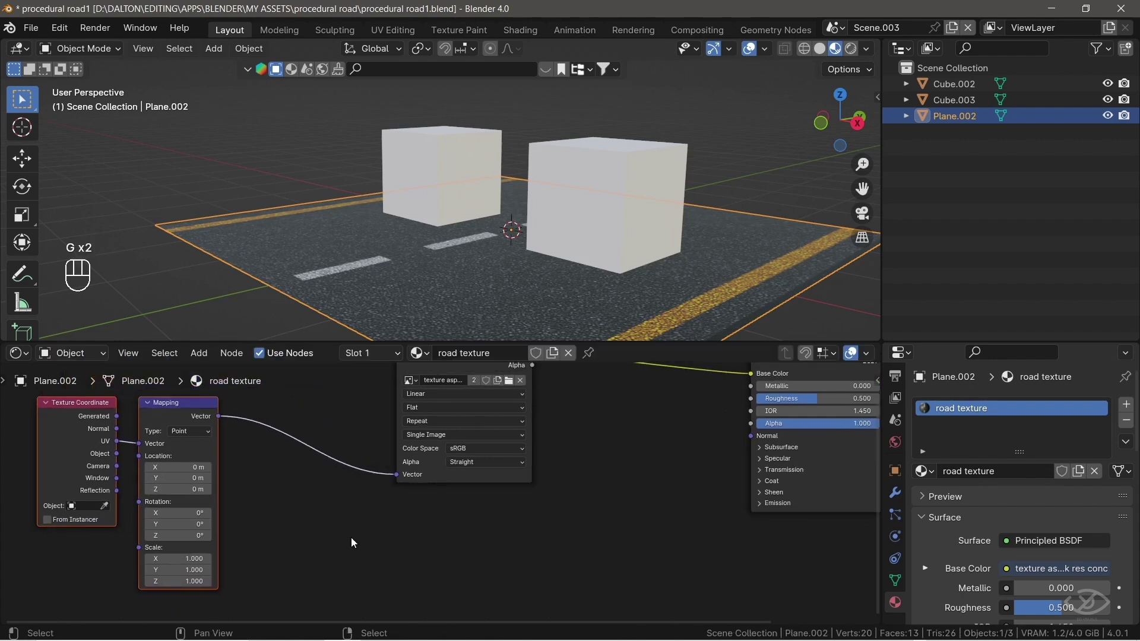
Add a Noise Texture below the image texture and connect the Mapping node's Vector output to its Vector input
key(shift+a)
text(ra)
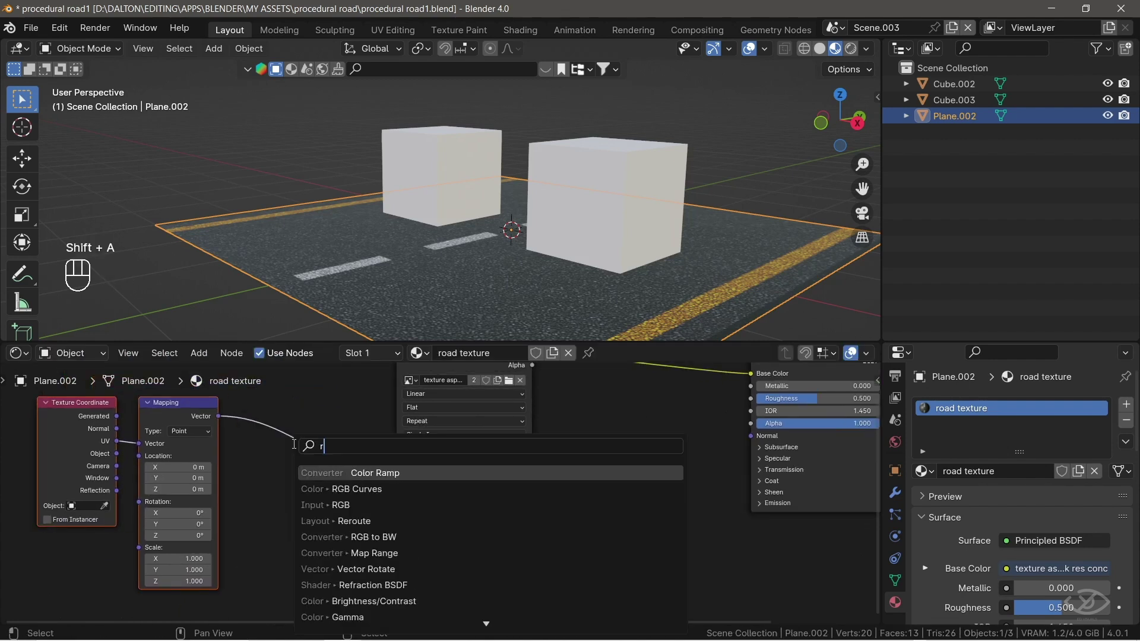
key(BackSpace)
key(BackSpace)
text(noi)
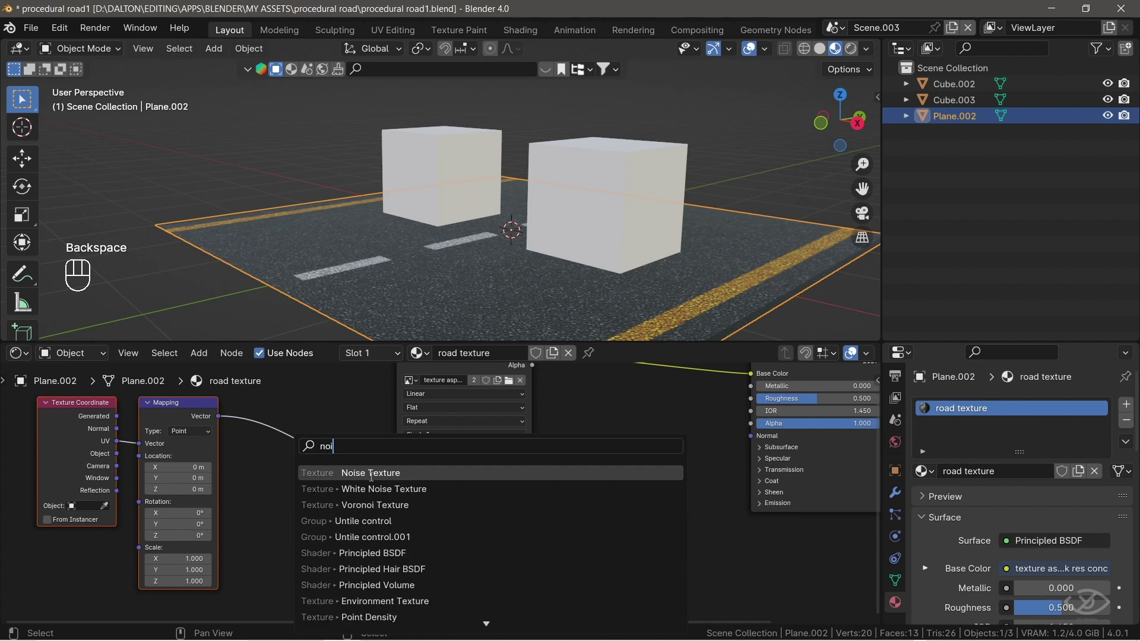
key(Return)
drag(220, 420, 290, 503)
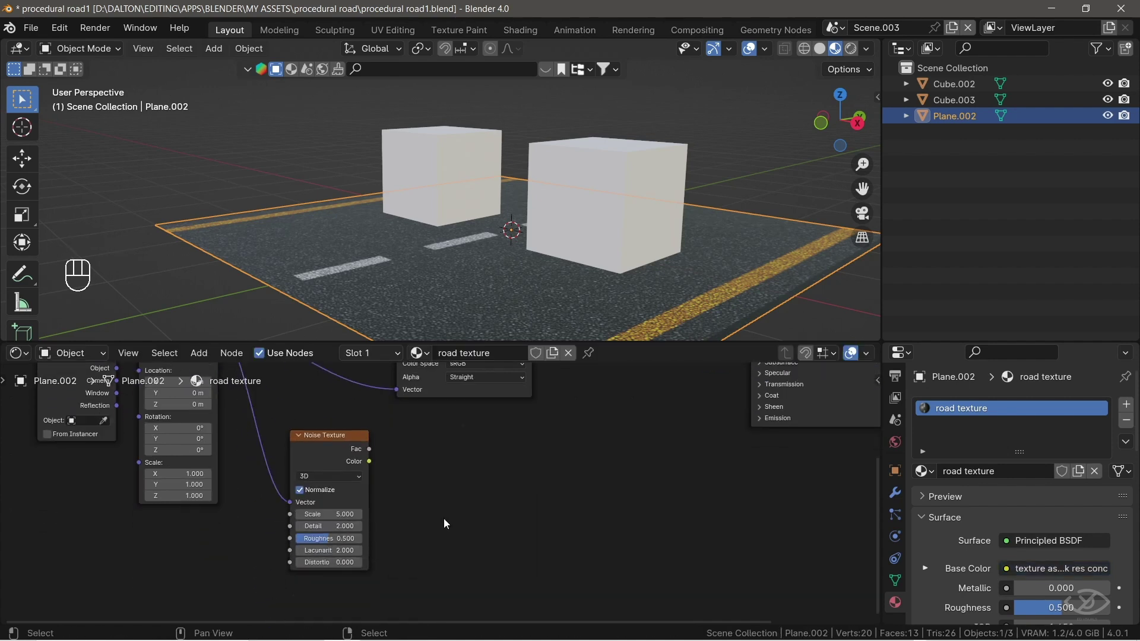
Add a Color Ramp node beside the Noise Texture
middle_drag(445, 523, 449, 509)
key(shift+a)
click(439, 449)
text(ramp)
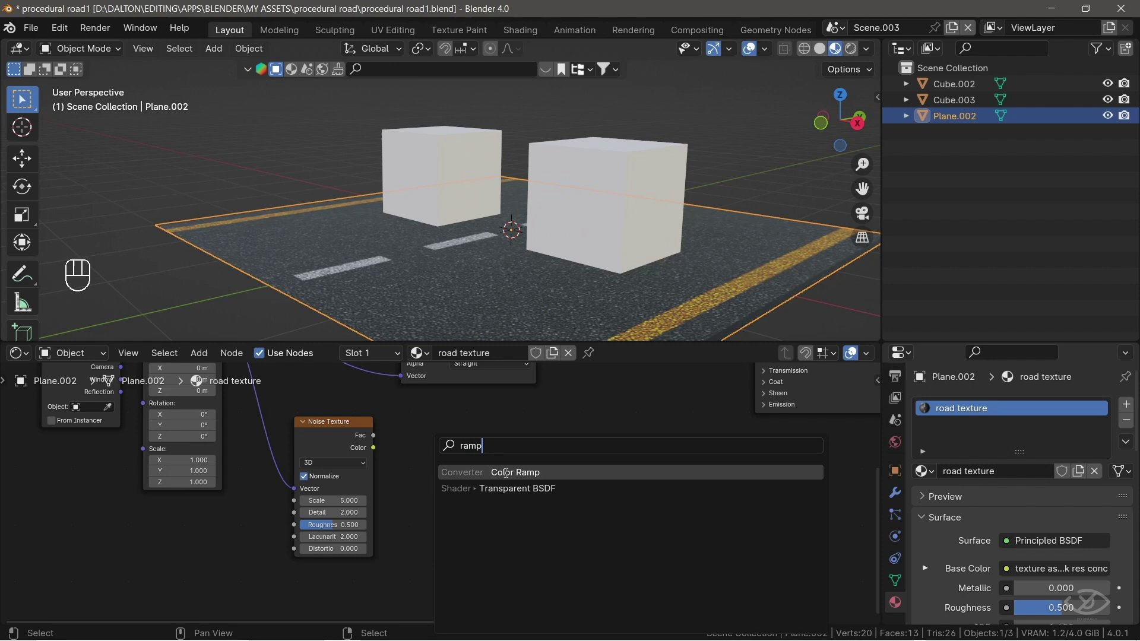
key(Return)
click(460, 475)
Duplicate the Color Ramp below the first and connect the noise Color output to both ramps' Fac inputs
key(shift+d)
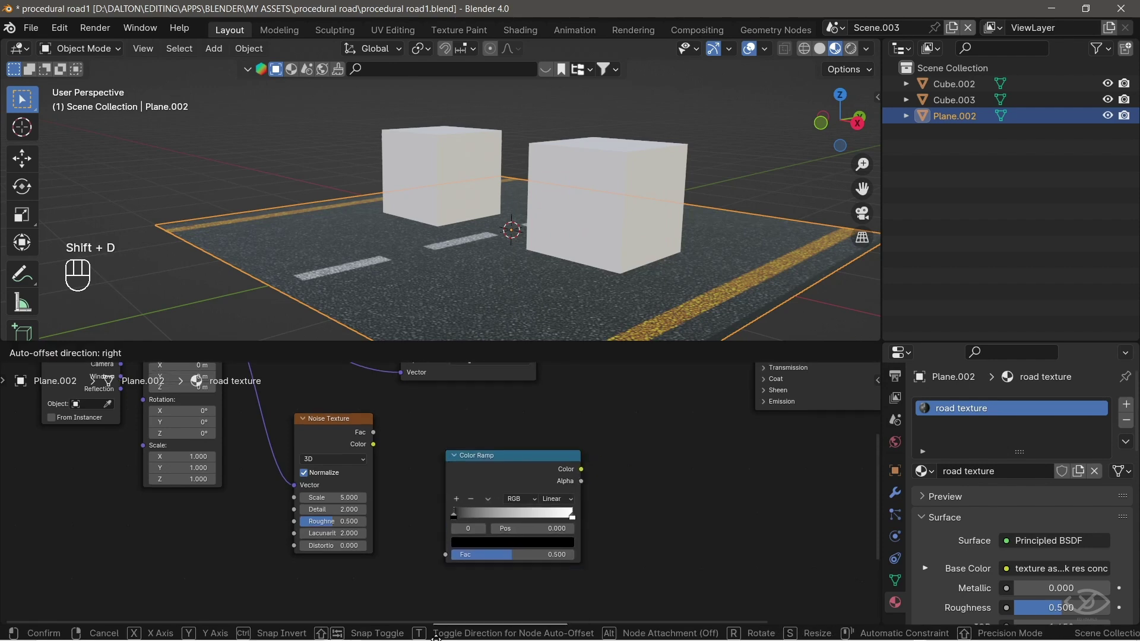
click(458, 579)
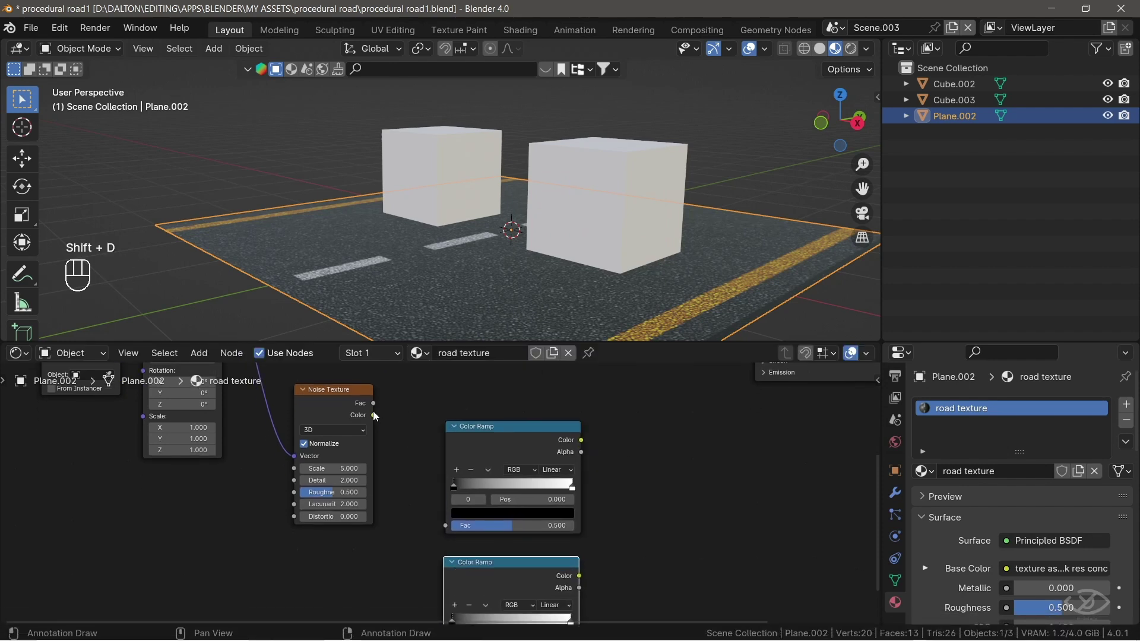
drag(374, 416, 449, 530)
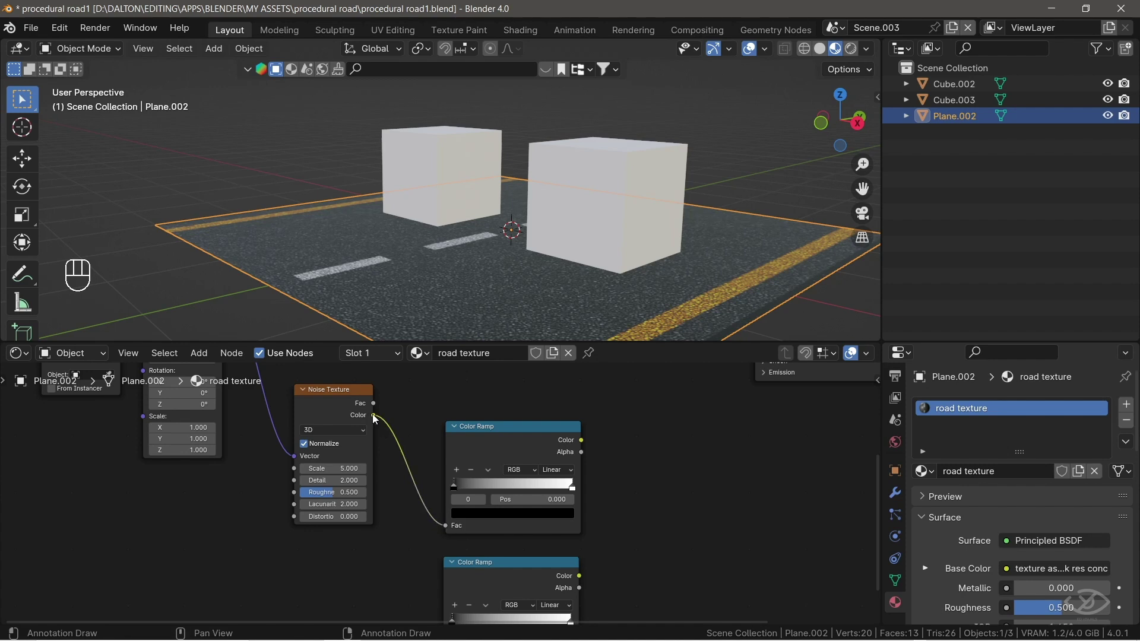
drag(375, 417, 447, 557)
Add a Bump node after the two Color Ramps
scroll(447, 557, down, 2)
key(shift+a)
text(bu)
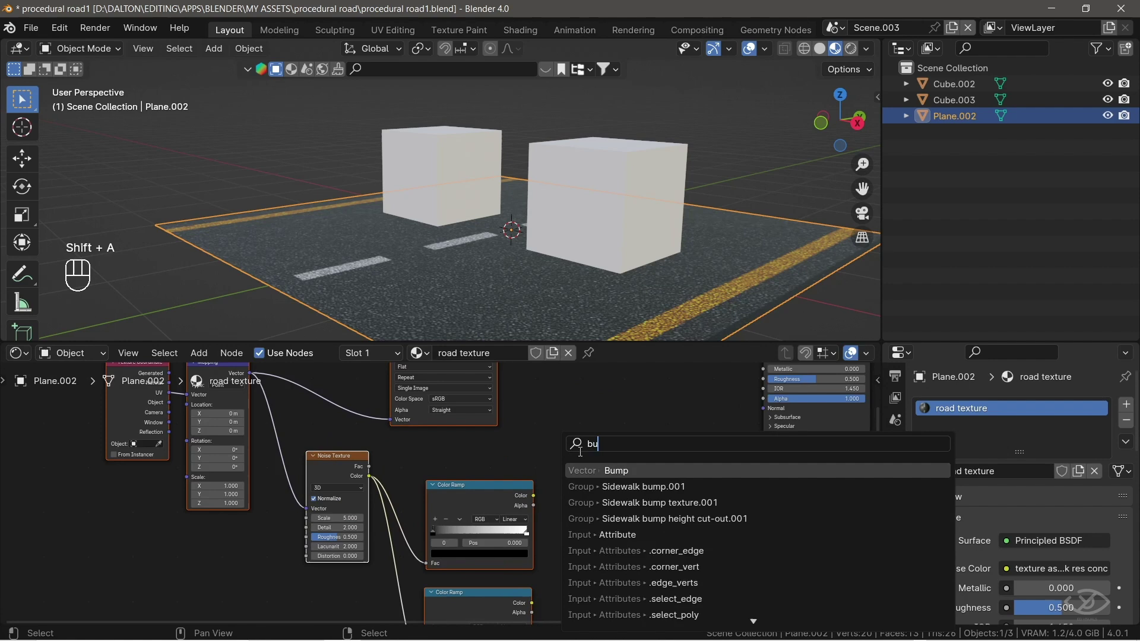
text(mp)
key(Return)
click(617, 472)
scroll(526, 529, up, 3)
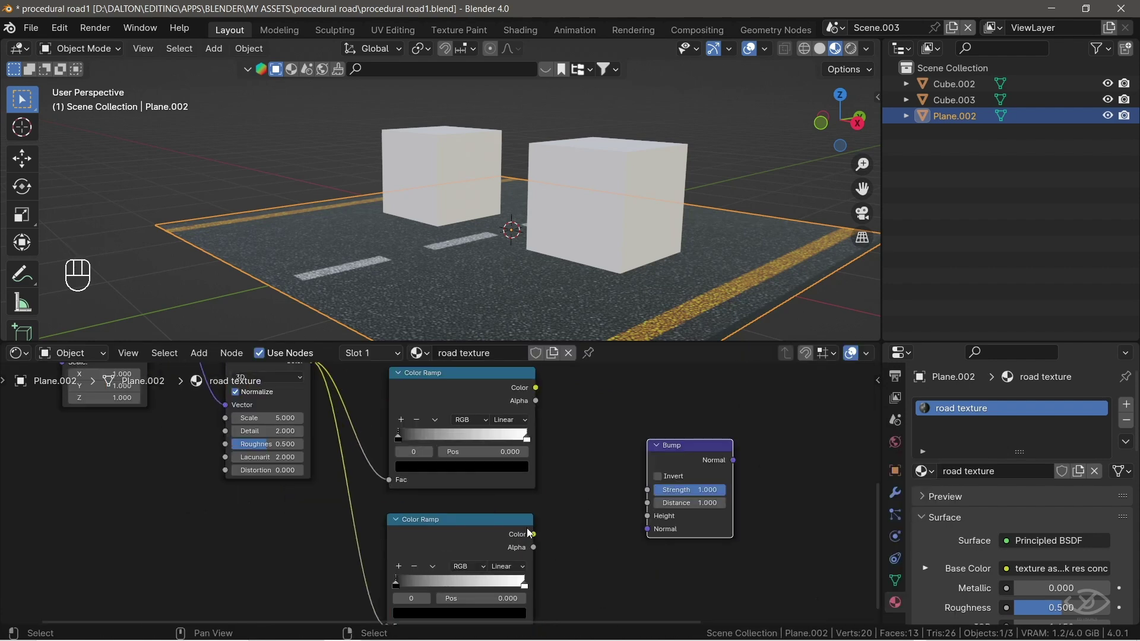
Connect the lower Color Ramp's Color output to the Bump Height and the upper ramp's Color output to the Principled BSDF Roughness
drag(534, 534, 646, 517)
middle_drag(621, 426, 546, 586)
drag(460, 555, 777, 396)
middle_drag(582, 300, 542, 291)
Connect the Bump node's Normal output to the Principled BSDF's Normal input
middle_drag(676, 552, 646, 479)
drag(626, 556, 743, 447)
middle_drag(537, 408, 601, 475)
middle_drag(529, 302, 562, 322)
scroll(540, 284, down, 2)
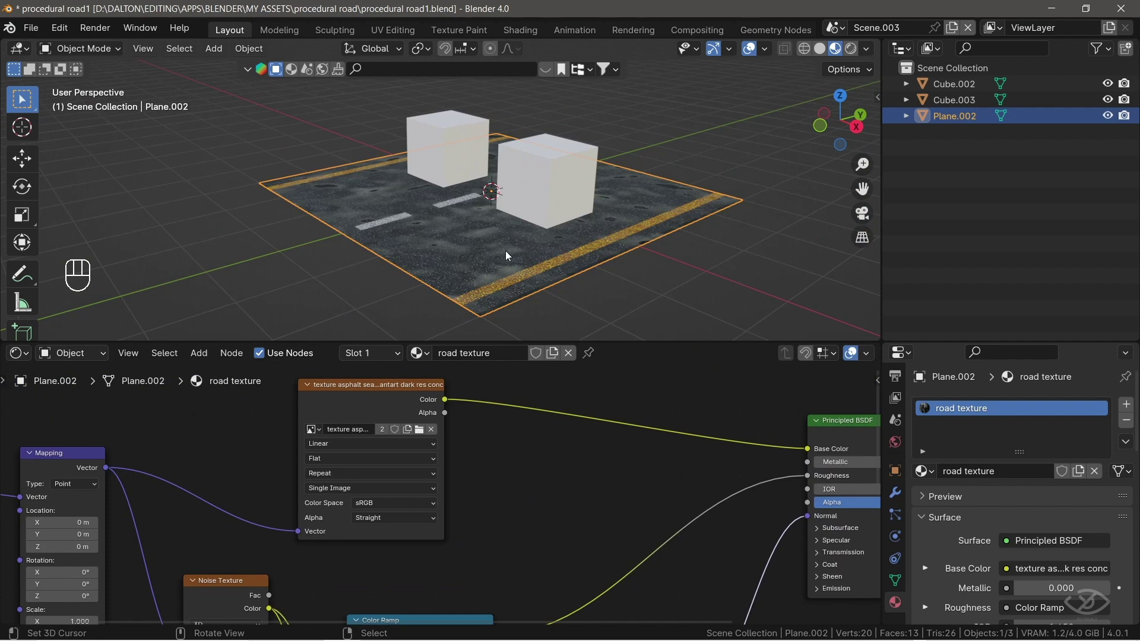
Set the Noise Texture's Scale to 1.5 and Detail to 10
scroll(514, 259, up, 2)
shift+middle_drag(526, 268, 541, 244)
middle_drag(454, 506, 475, 475)
mouse_move(381, 537)
mouse_down()
mouse_move(475, 537)
mouse_move(378, 535)
mouse_up()
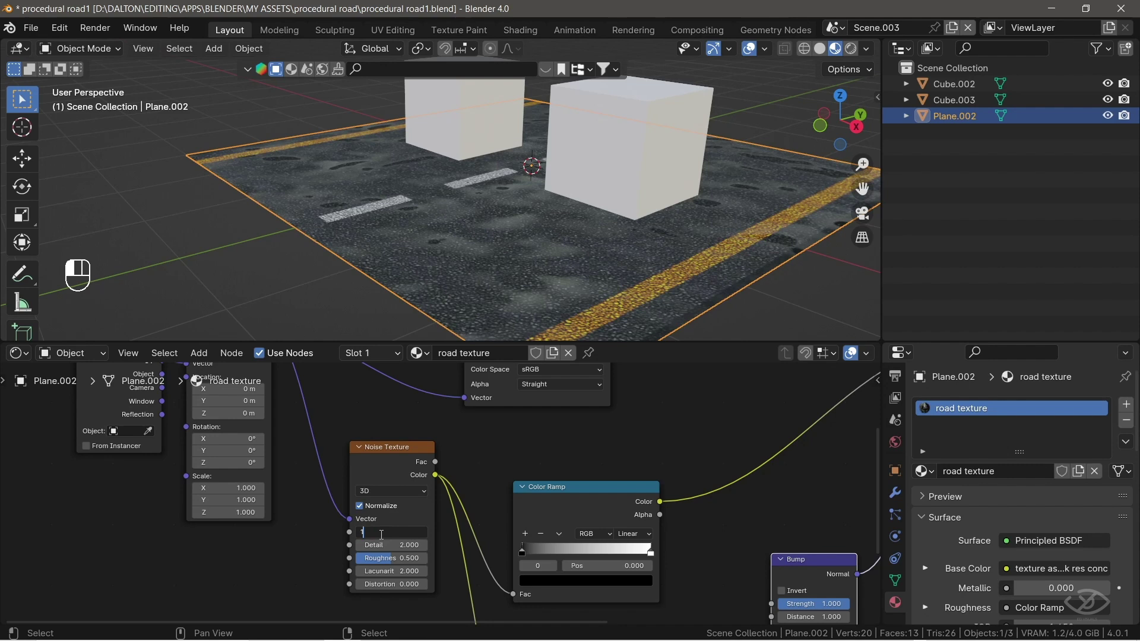
key(Return)
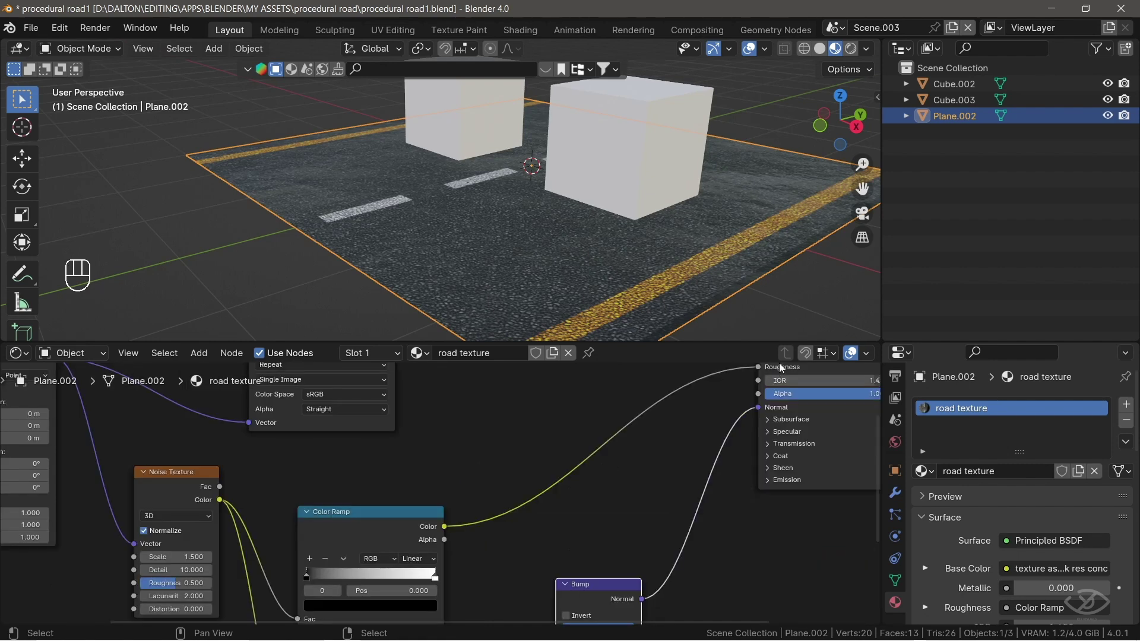
Try different stop positions on the upper Color Ramp and leave its black stop at about 0.585
middle_drag(781, 379, 784, 392)
middle_drag(525, 535, 558, 497)
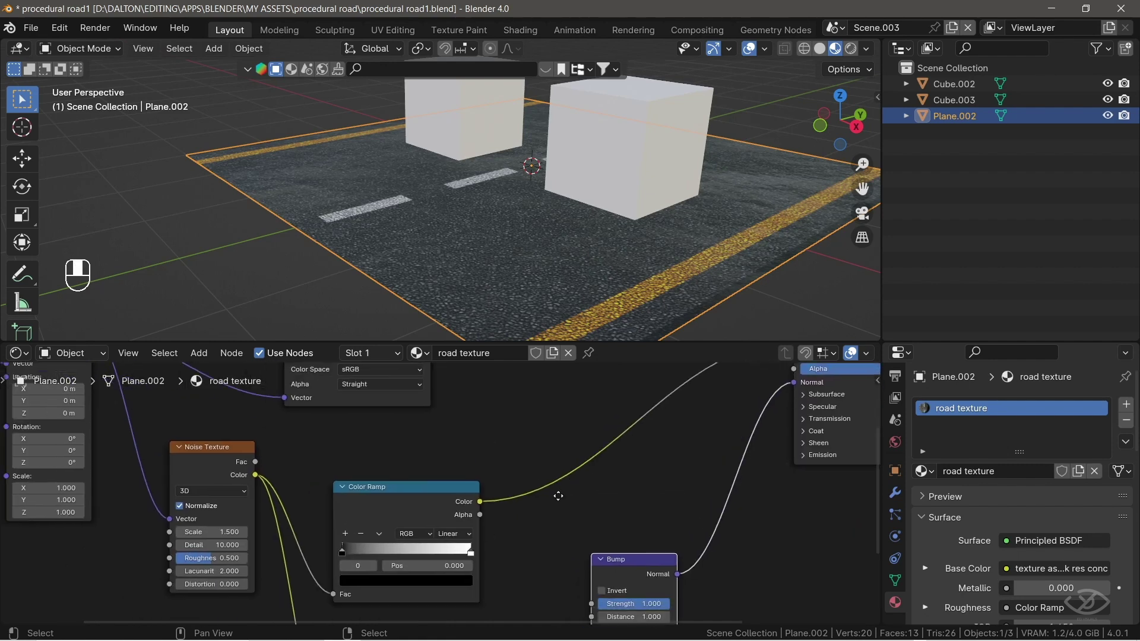
drag(345, 552, 423, 551)
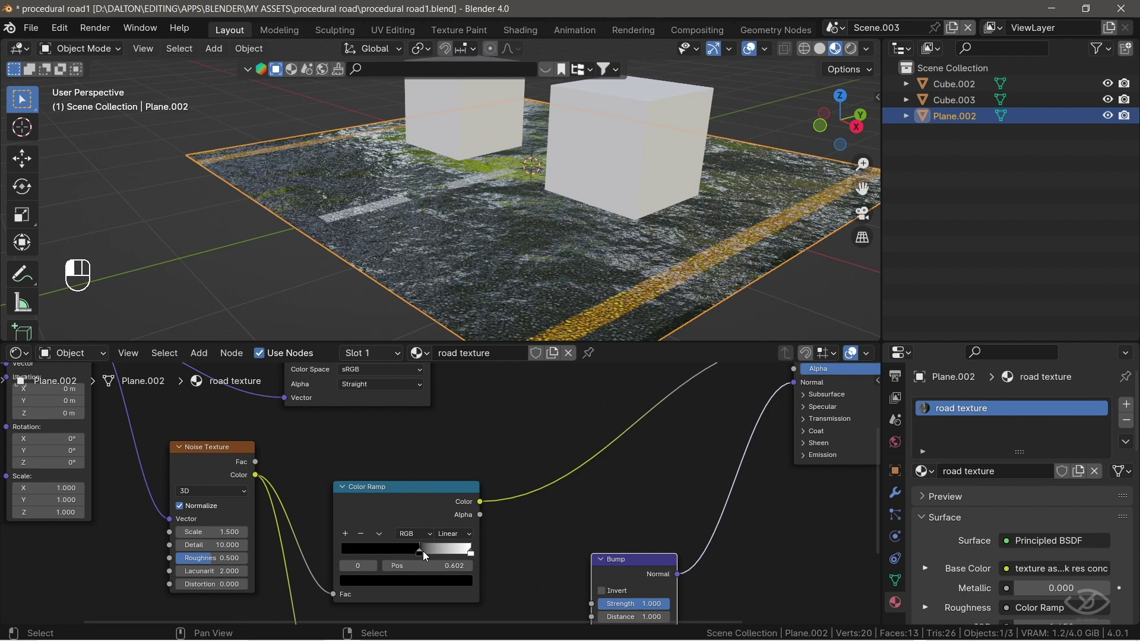
middle_drag(535, 267, 537, 234)
drag(420, 552, 359, 550)
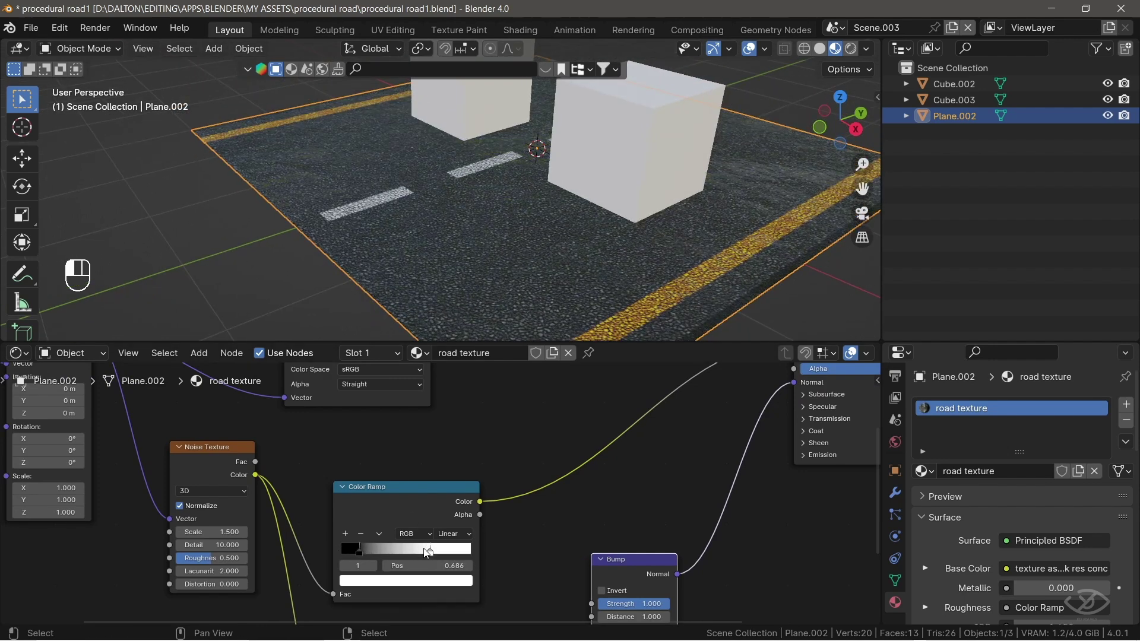
drag(473, 554, 343, 551)
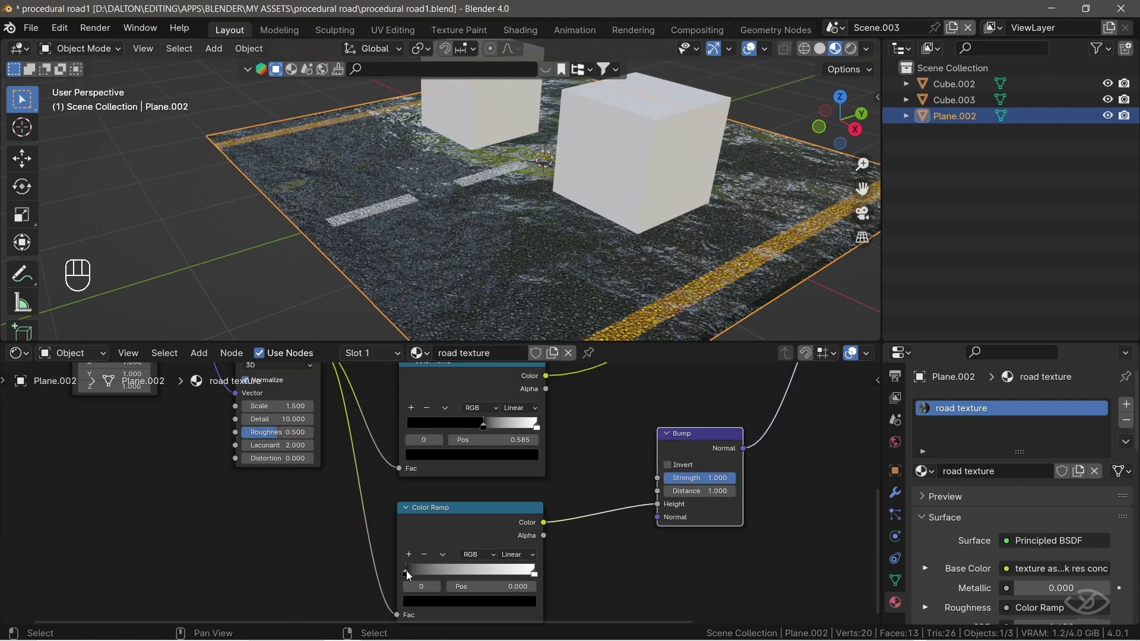
Move the lower Color Ramp's black stop to about mid-gradient and set the Bump Strength to 0.491 and Distance to 2.8
mouse_move(406, 571)
mouse_down()
mouse_move(497, 571)
mouse_move(401, 571)
mouse_up()
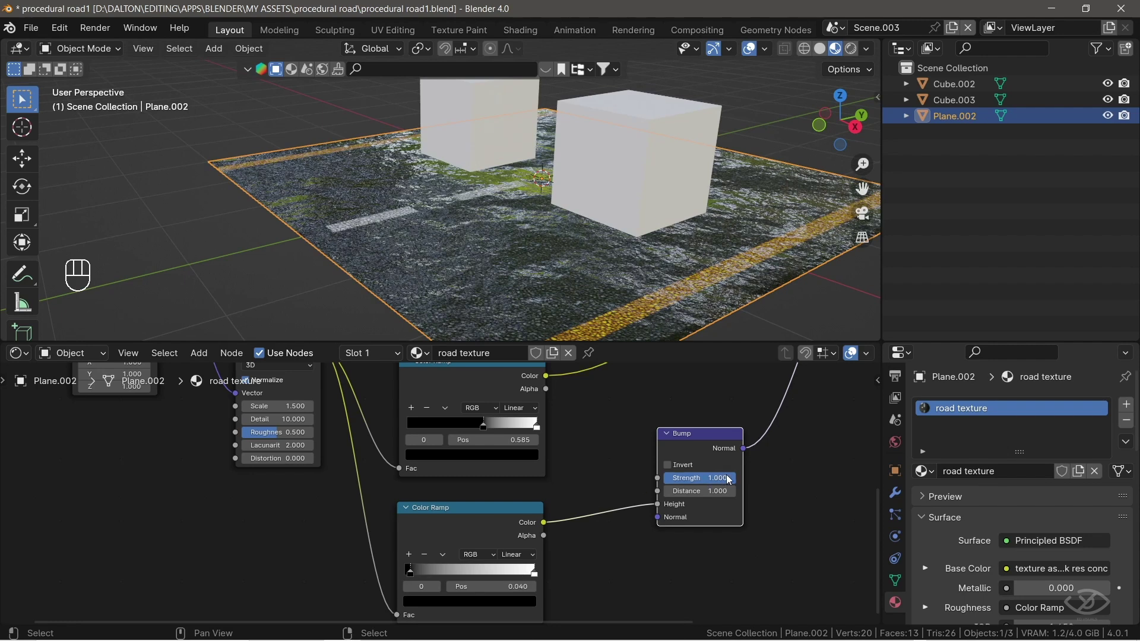
drag(716, 478, 697, 478)
middle_drag(519, 261, 527, 275)
drag(411, 572, 469, 572)
middle_drag(518, 279, 536, 260)
drag(687, 490, 714, 490)
middle_drag(573, 249, 564, 275)
Undo a trial change to the noise settings and set the upper Color Ramp's black stop to 0.545
middle_drag(582, 468, 603, 553)
middle_drag(614, 250, 654, 222)
middle_drag(582, 282, 618, 279)
drag(300, 505, 324, 505)
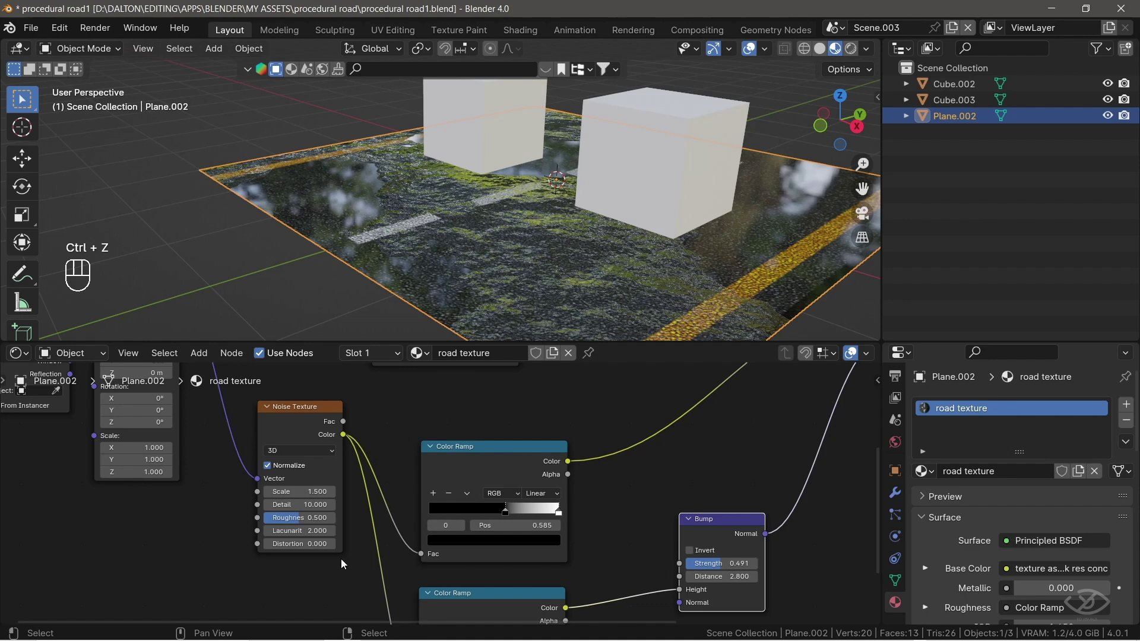
drag(520, 519, 500, 518)
Shift the lower Color Ramp's black stop slightly toward the dark end and set the Bump Strength to 0.442
middle_drag(502, 522, 491, 437)
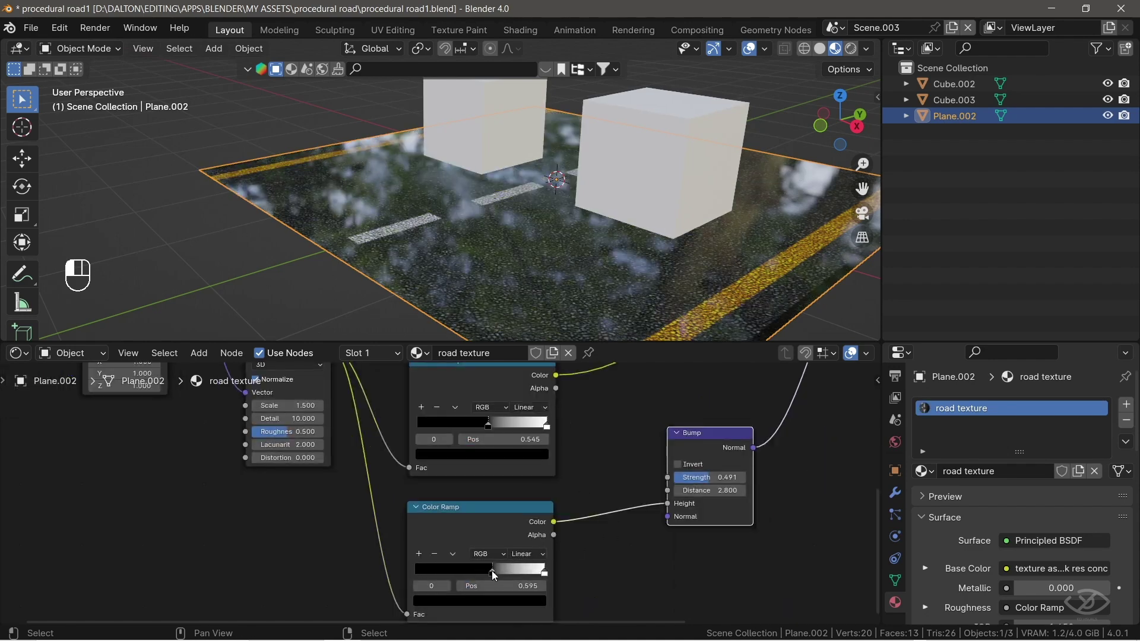
drag(491, 575, 476, 575)
drag(713, 477, 709, 477)
Set the Noise Texture's Scale to 2.5
middle_drag(355, 416, 390, 510)
drag(326, 500, 339, 500)
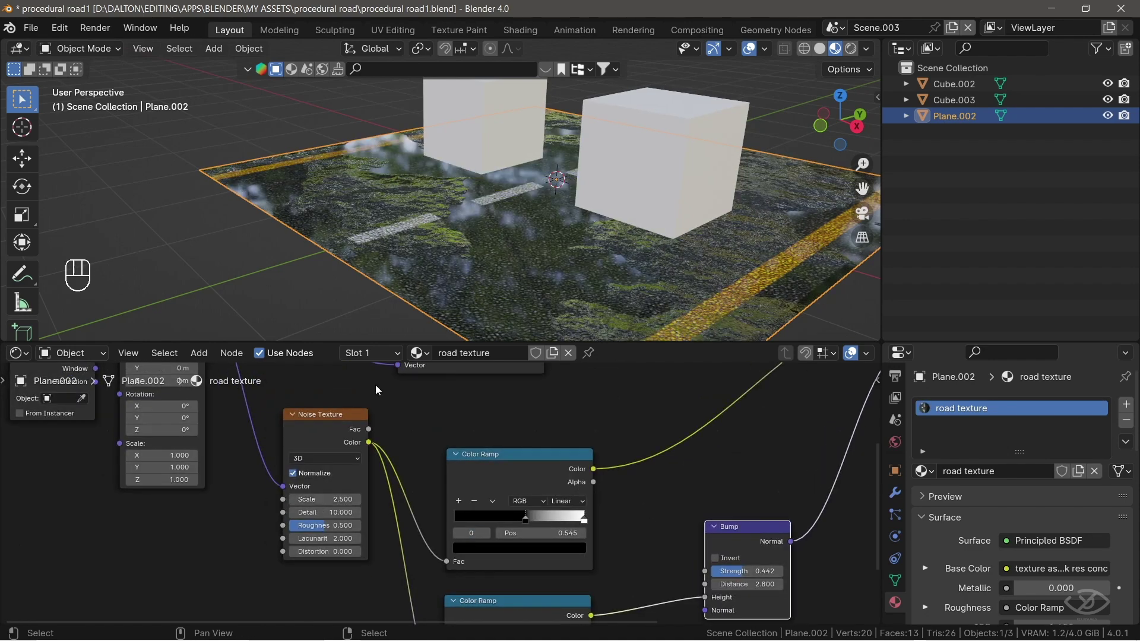
Switch the viewport to Rendered shading and save the file
middle_drag(505, 237, 540, 246)
click(851, 48)
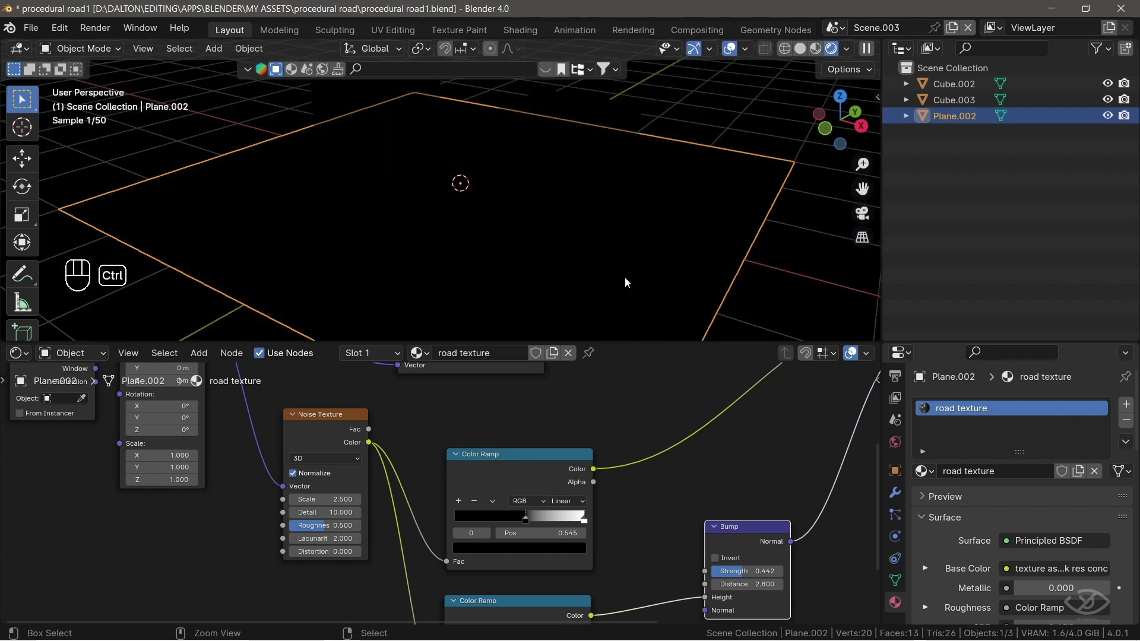
key(ctrl+s)
Select Cube.003 and rename its material as emission
click(954, 100)
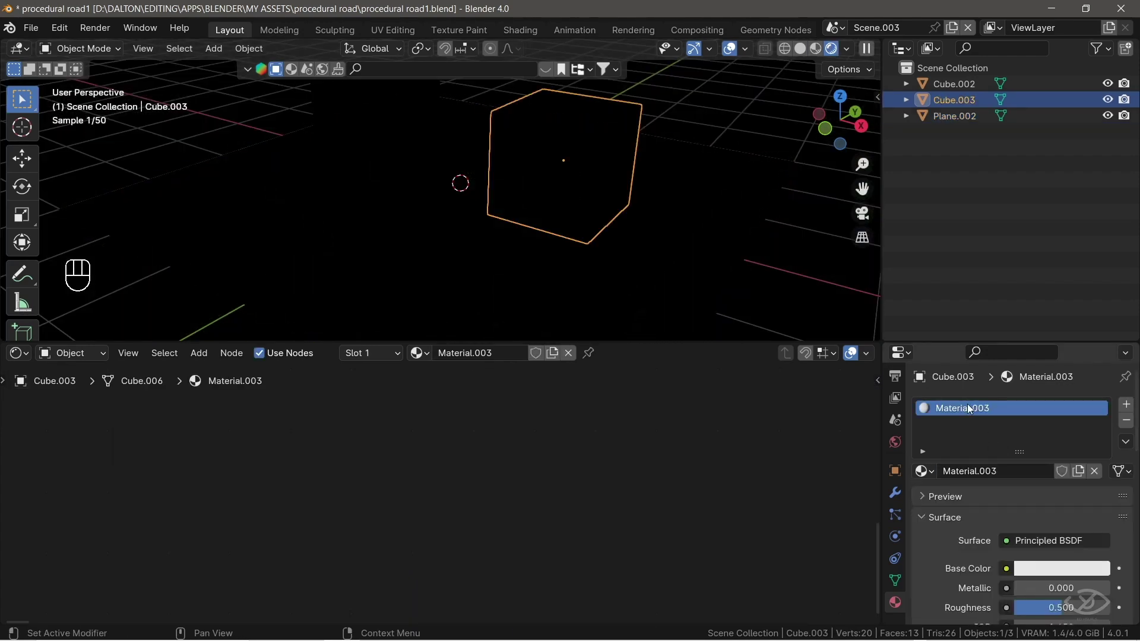
click(969, 406)
text(emission)
key(Return)
Replace the Principled BSDF with an Emission shader connected to the Material Output's Surface input
key(shift+a)
text(emi)
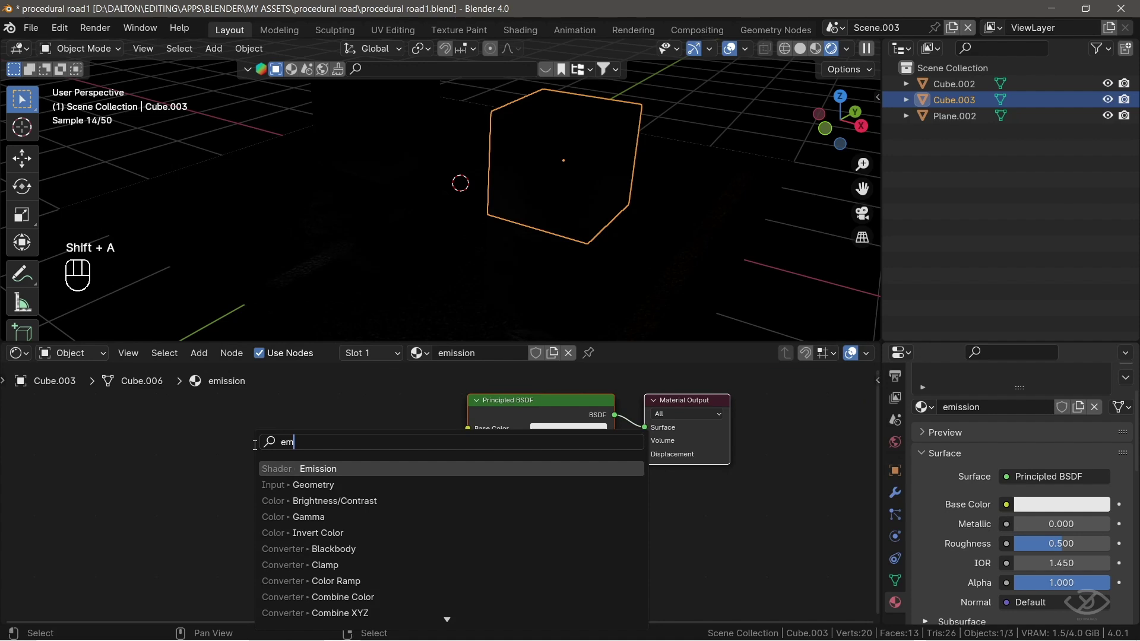
click(326, 468)
click(324, 463)
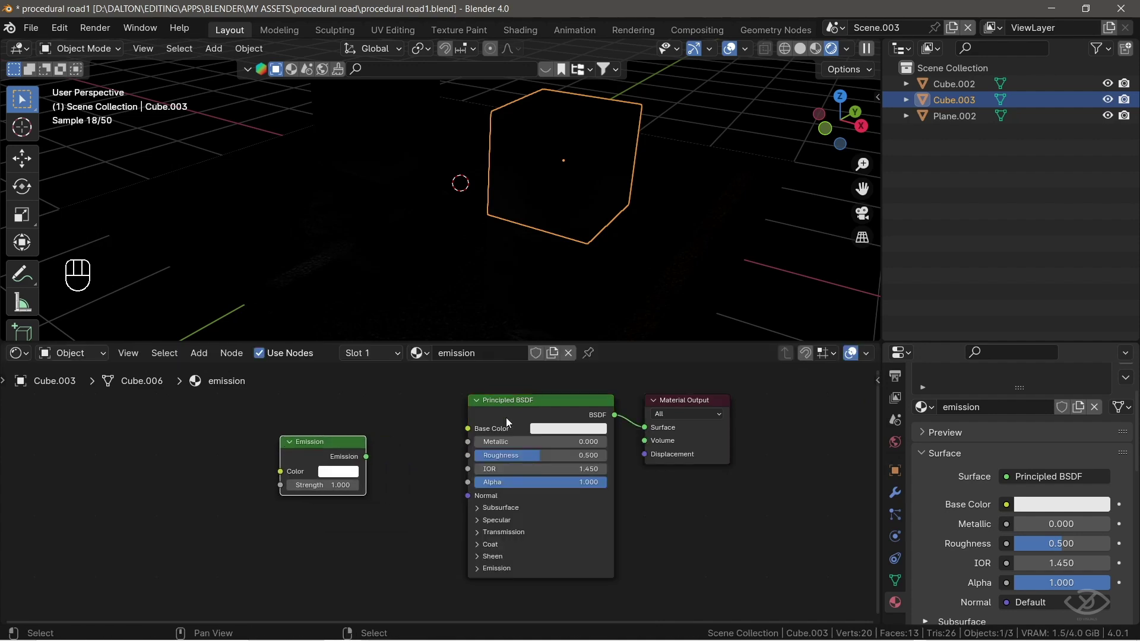
click(507, 417)
key(Delete)
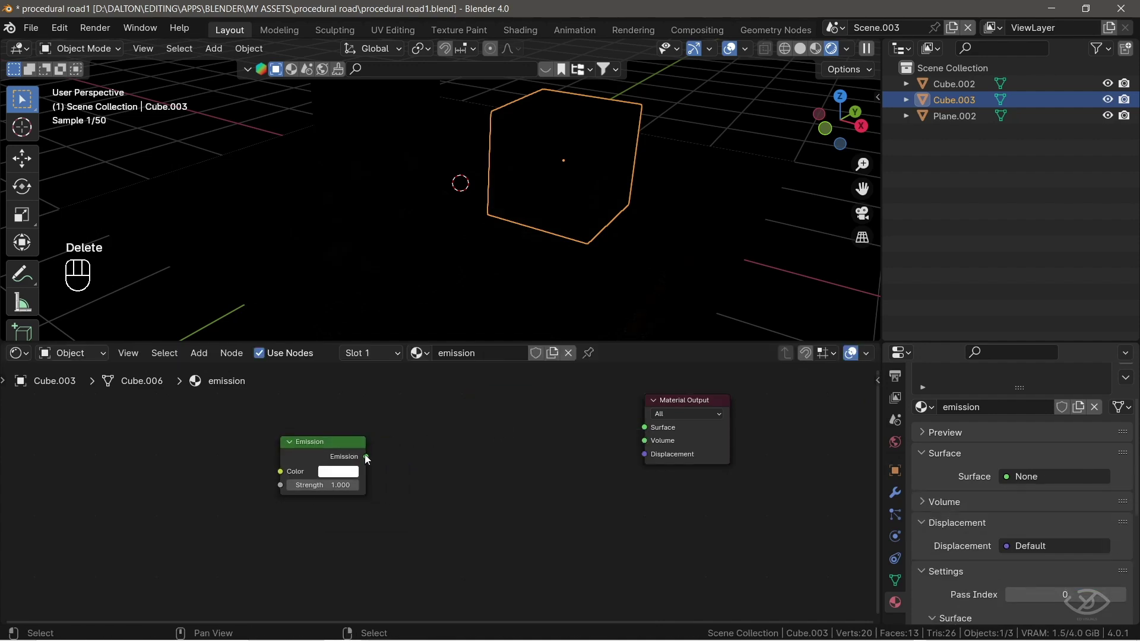
drag(367, 457, 644, 427)
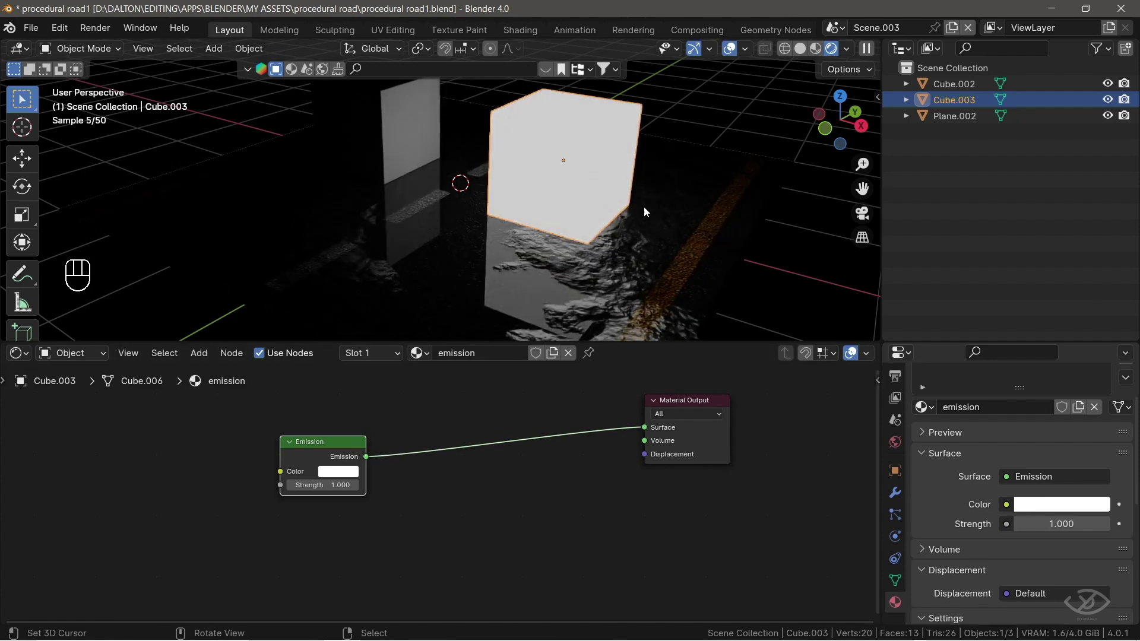
Assign the existing emission material to the other cube, Cube.002
middle_drag(646, 212, 584, 225)
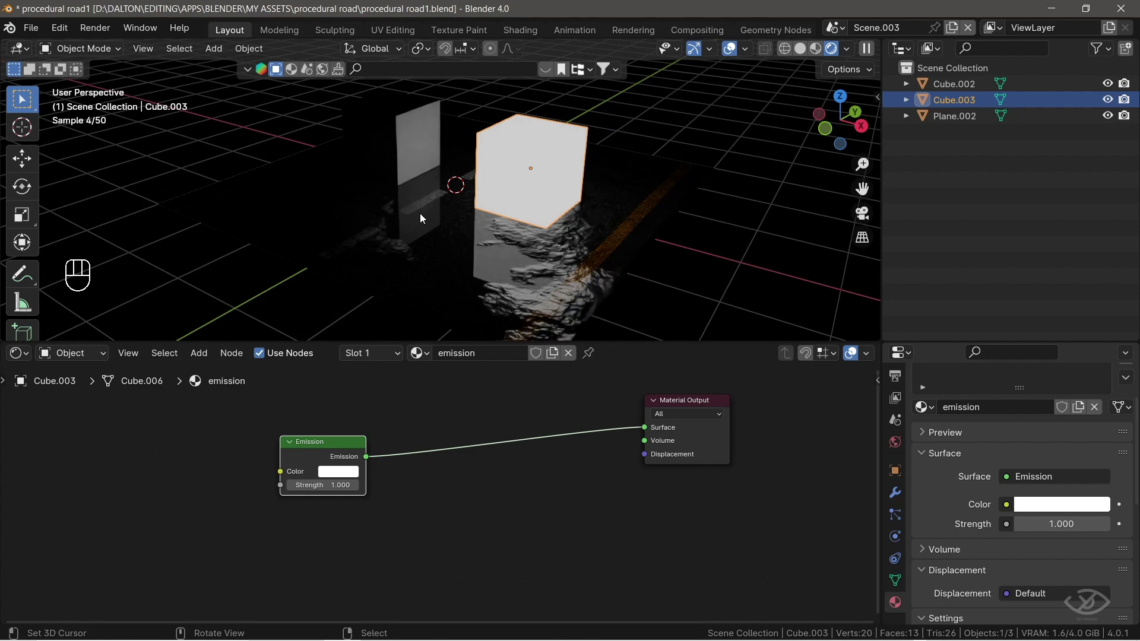
click(418, 156)
click(924, 471)
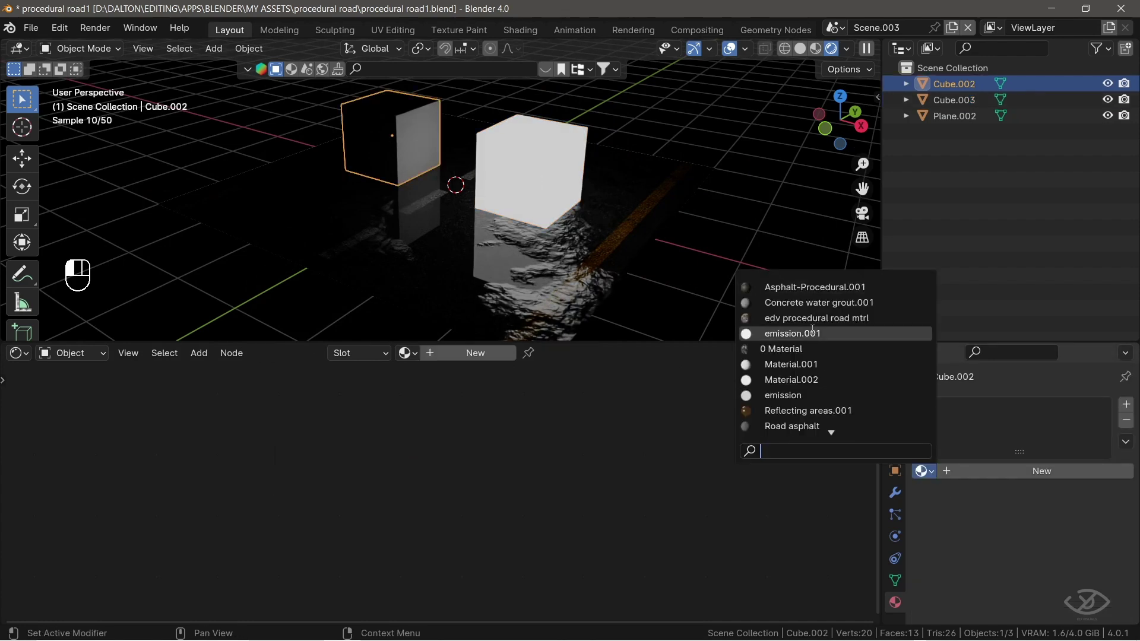
click(804, 394)
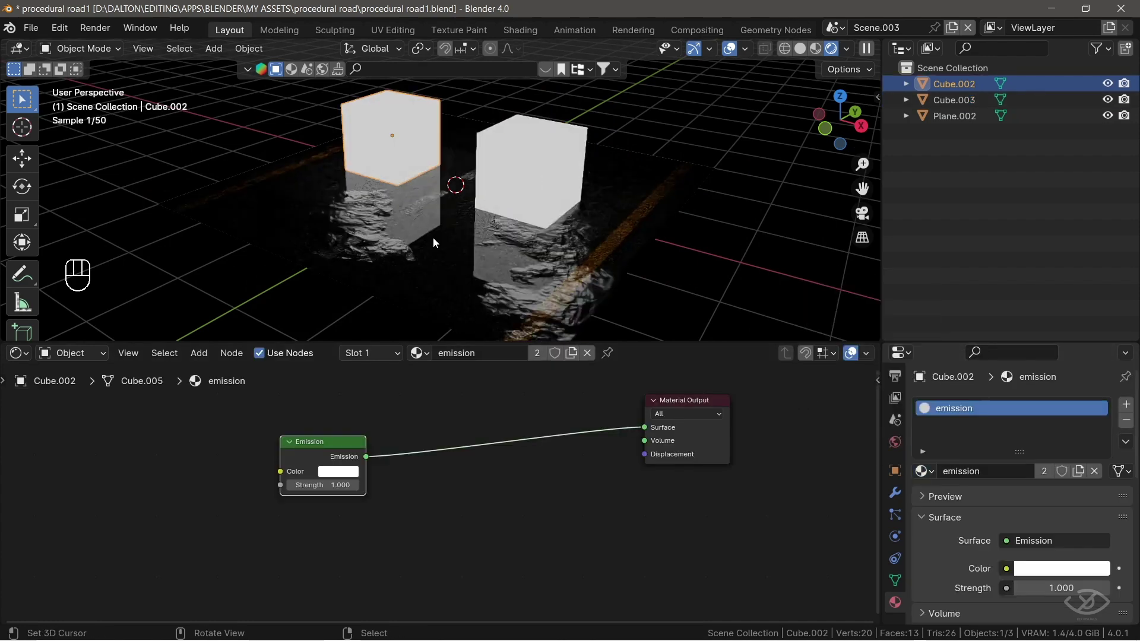
Select the road plane and set the black stops to 0.462 on the upper Color Ramp and 0.458 on the lower one
scroll(447, 243, up, 2)
middle_drag(465, 248, 587, 247)
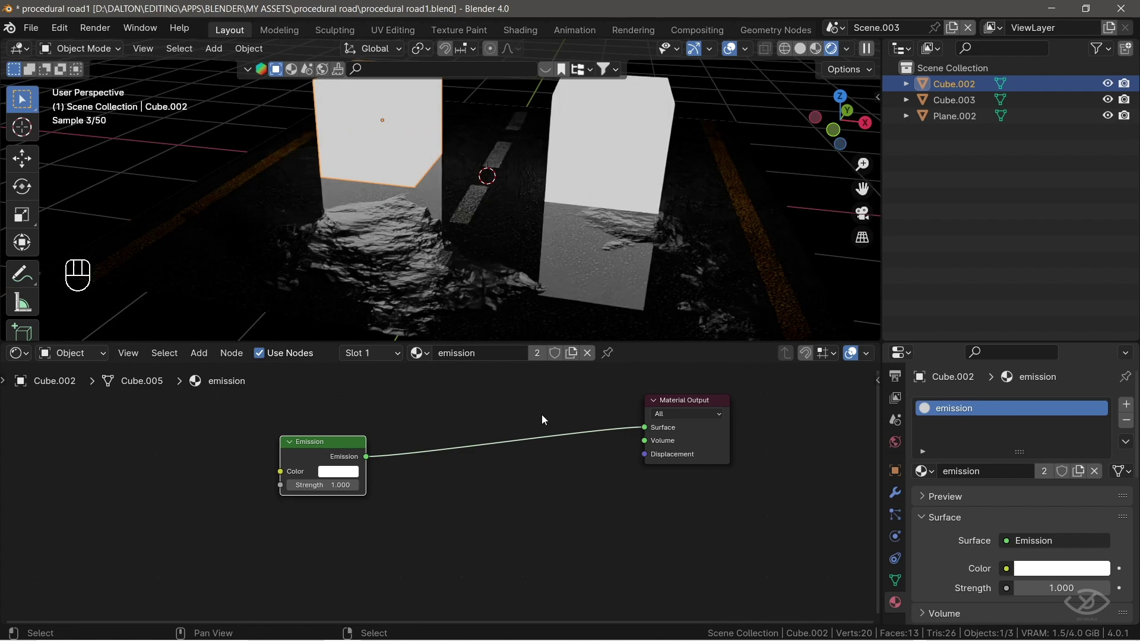
click(594, 320)
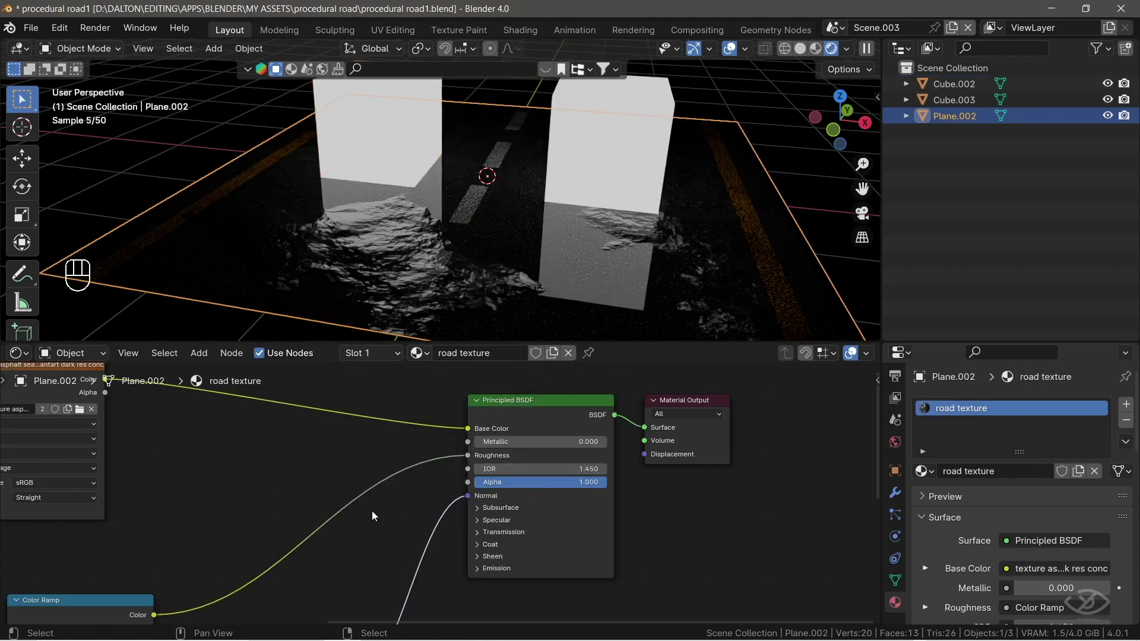
middle_drag(280, 518, 576, 424)
scroll(576, 424, up, 2)
Create a new world and use an Environment Texture for its background color
click(895, 443)
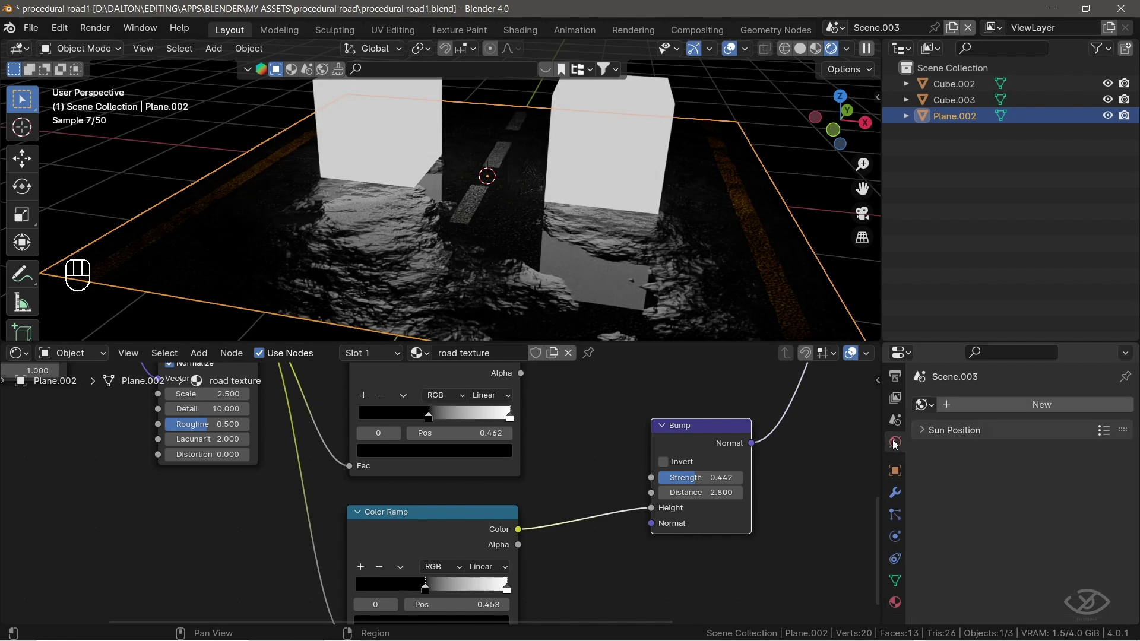
click(1013, 405)
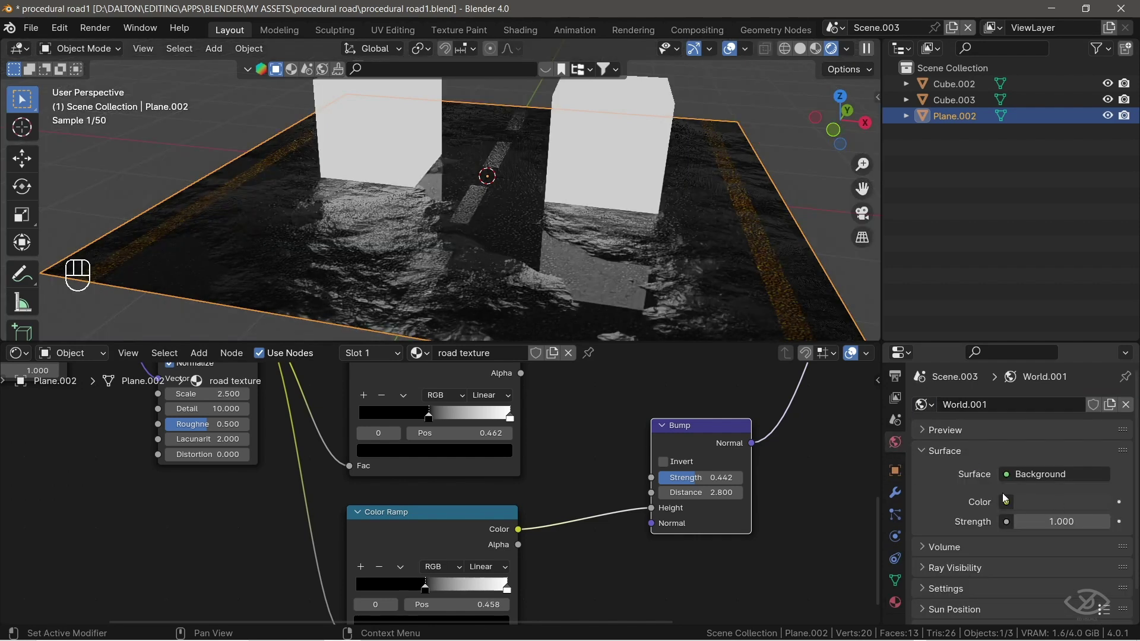
click(1007, 503)
click(451, 294)
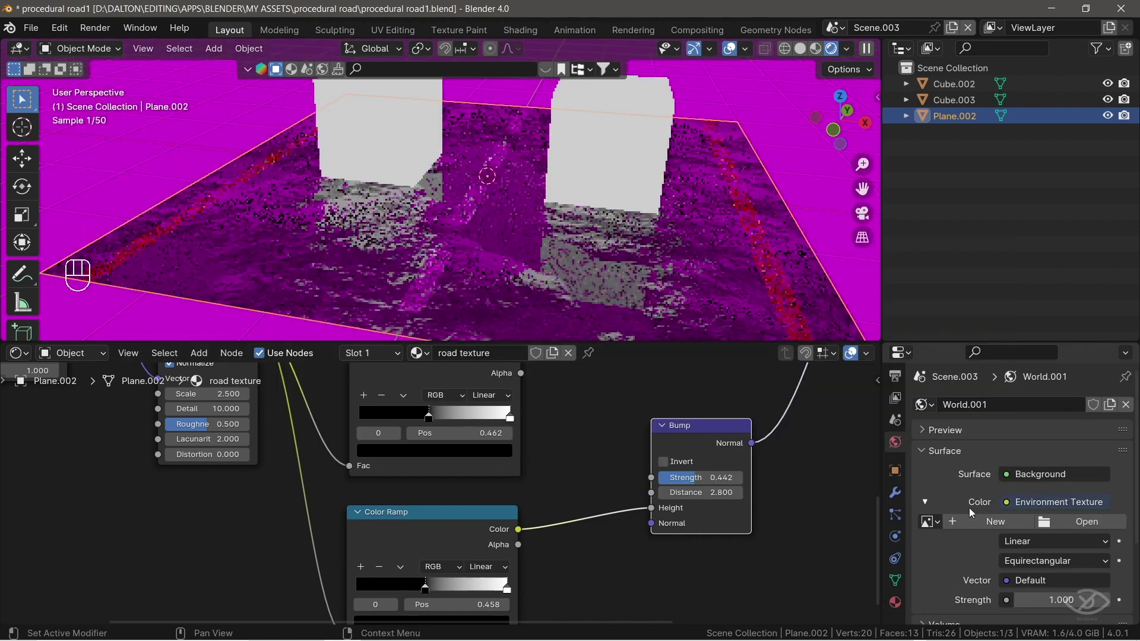
Load city.exr from the world folder in the studiolights bookmark as the environment image
click(1080, 523)
click(214, 254)
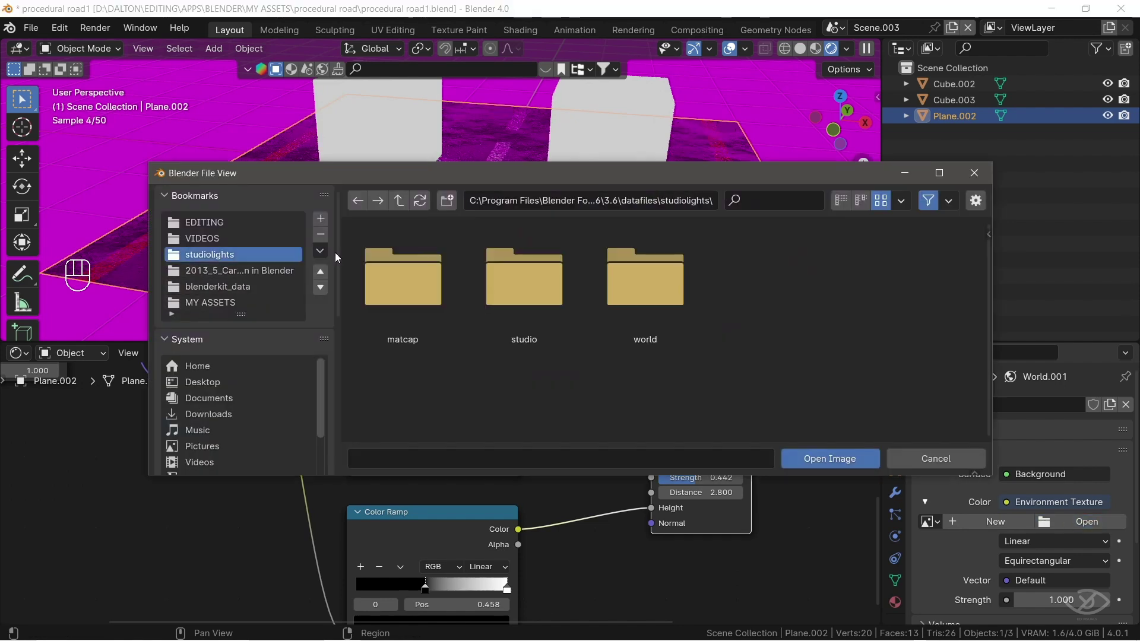
click(621, 281)
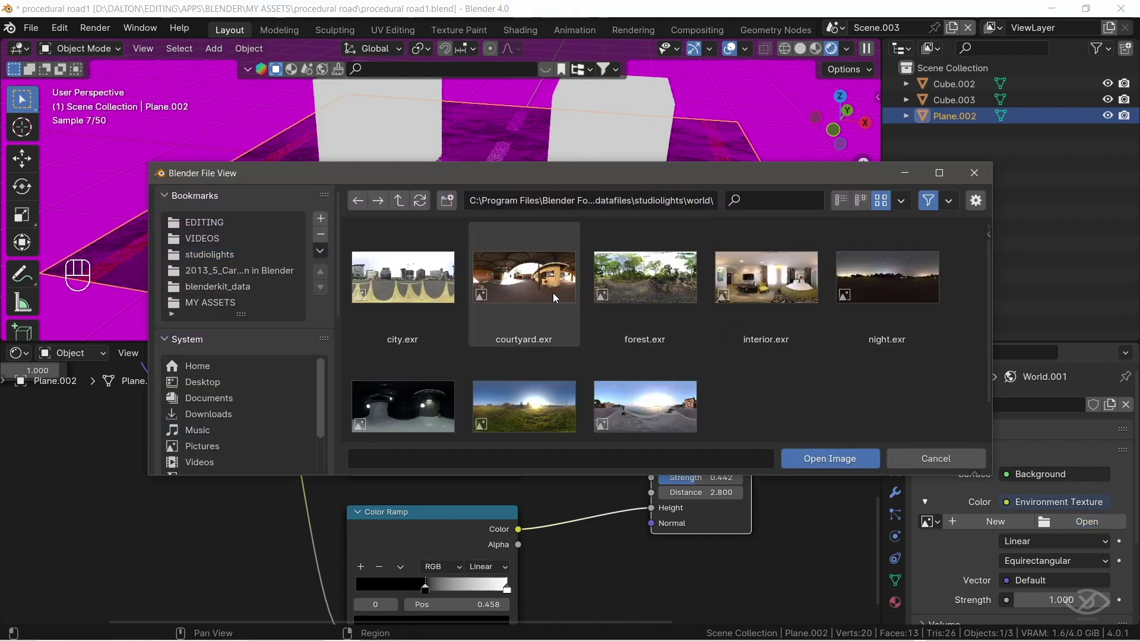
click(406, 315)
click(823, 460)
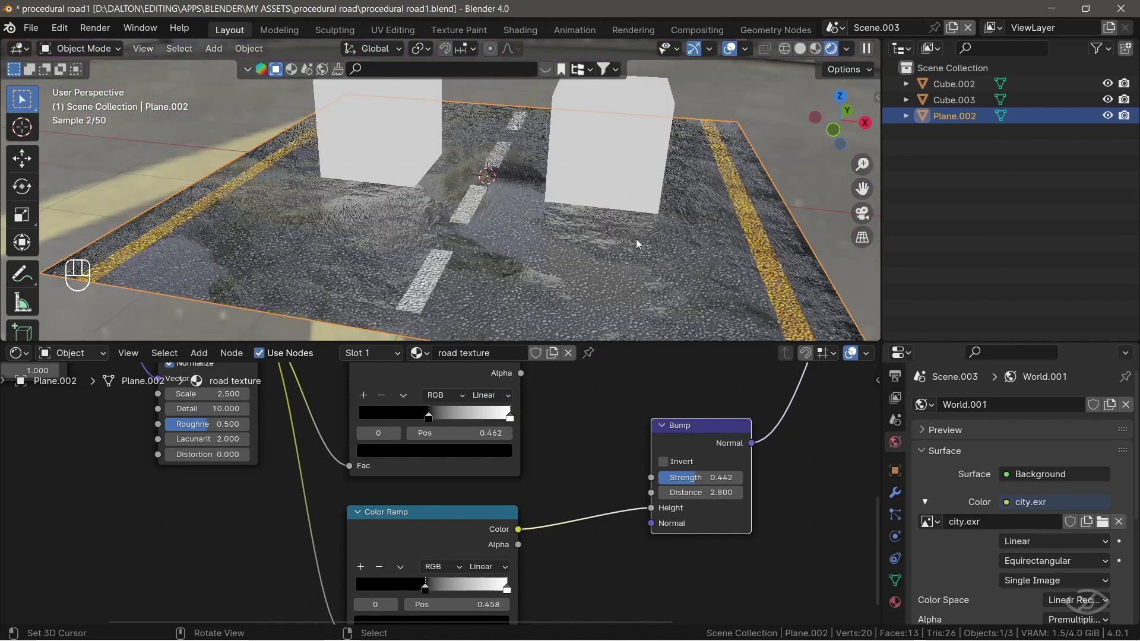
Reduce the world background Strength to 0.2 and set the upper Color Ramp's black stop to 0.518
scroll(629, 261, down, 2)
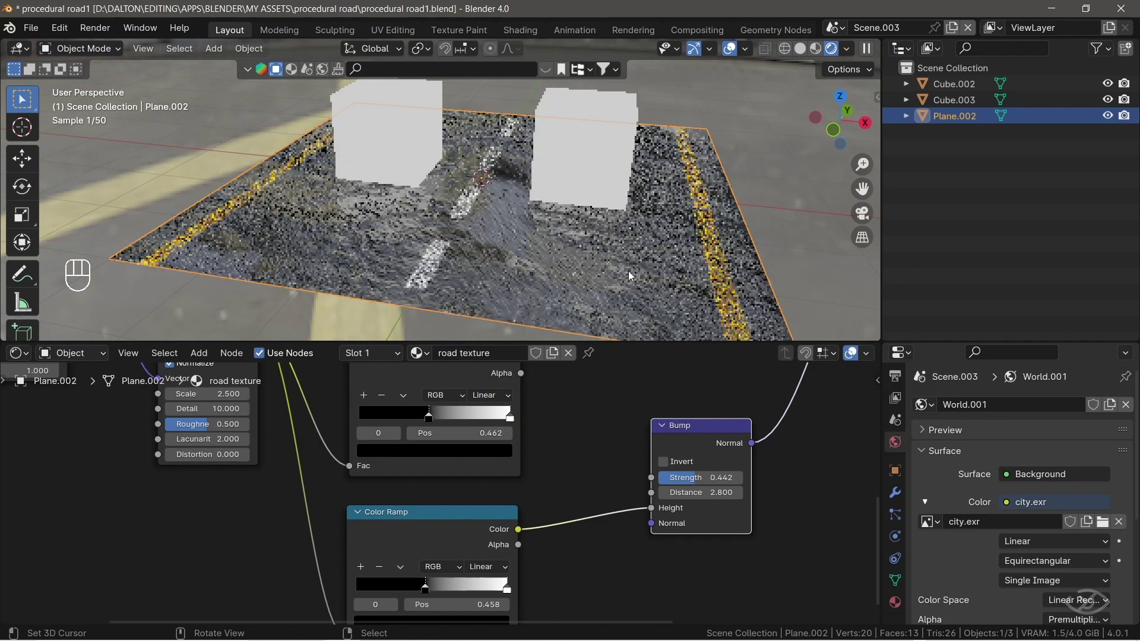
scroll(972, 557, down, 5)
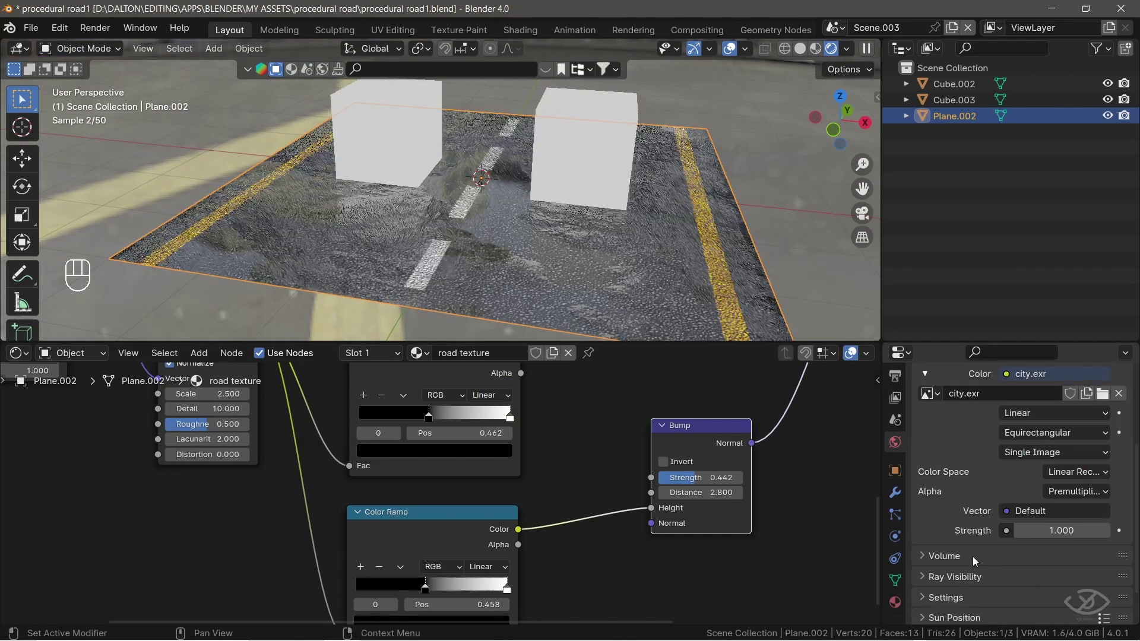
click(1019, 530)
click(1019, 530)
click(1019, 530)
click(1019, 531)
click(1019, 530)
click(1019, 530)
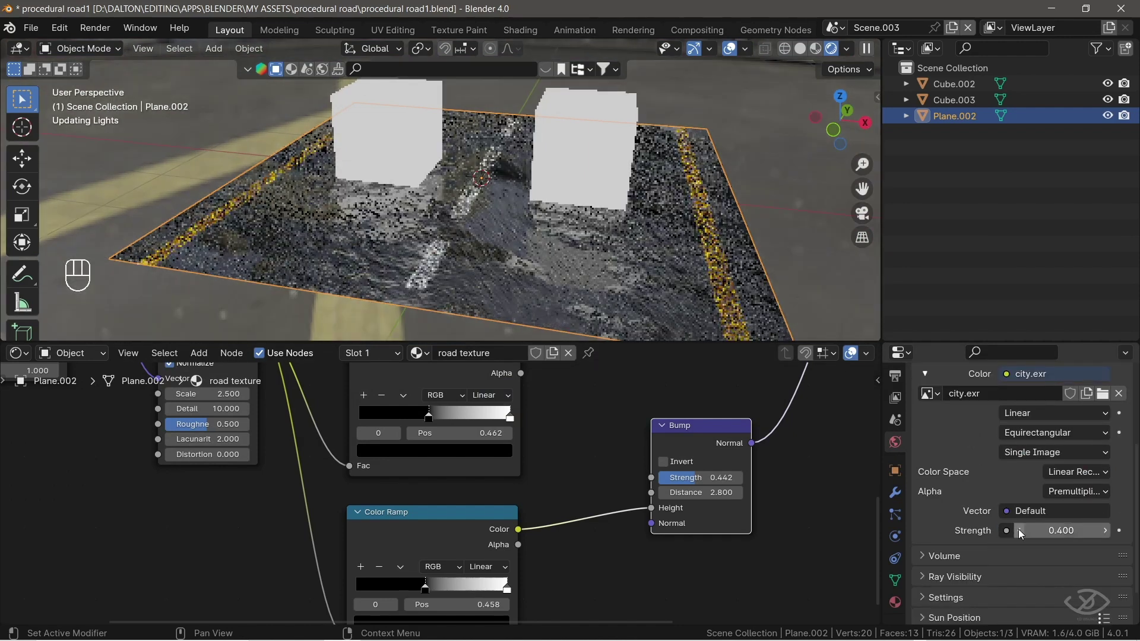
click(1020, 530)
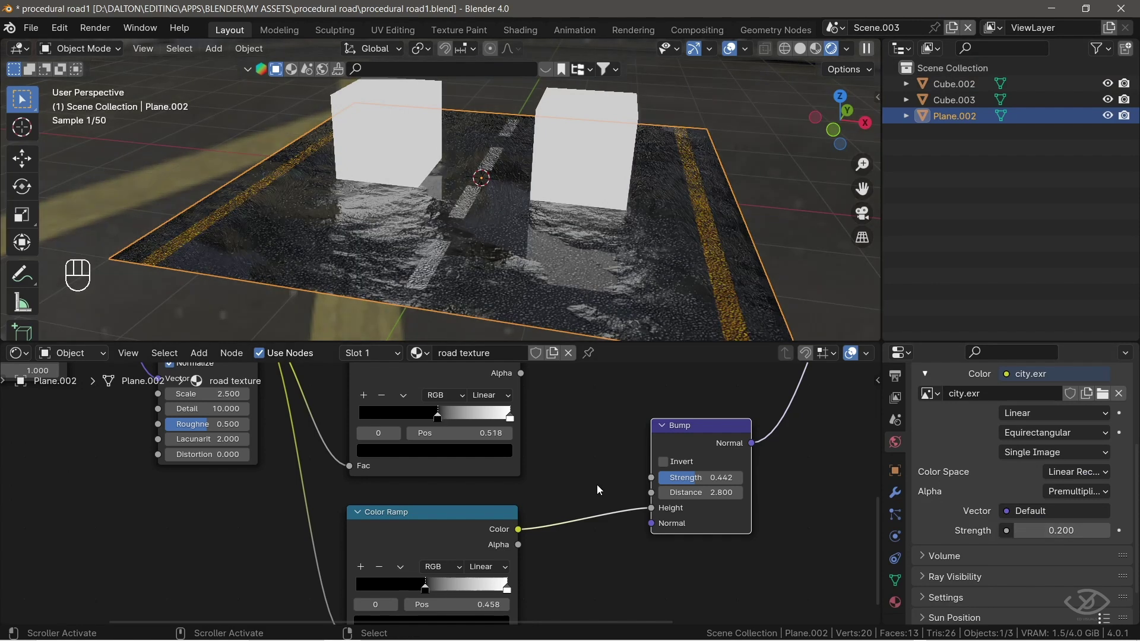
Set the lower Color Ramp's black stop to 0.492 and the world background Strength to 0.1
drag(506, 589, 459, 589)
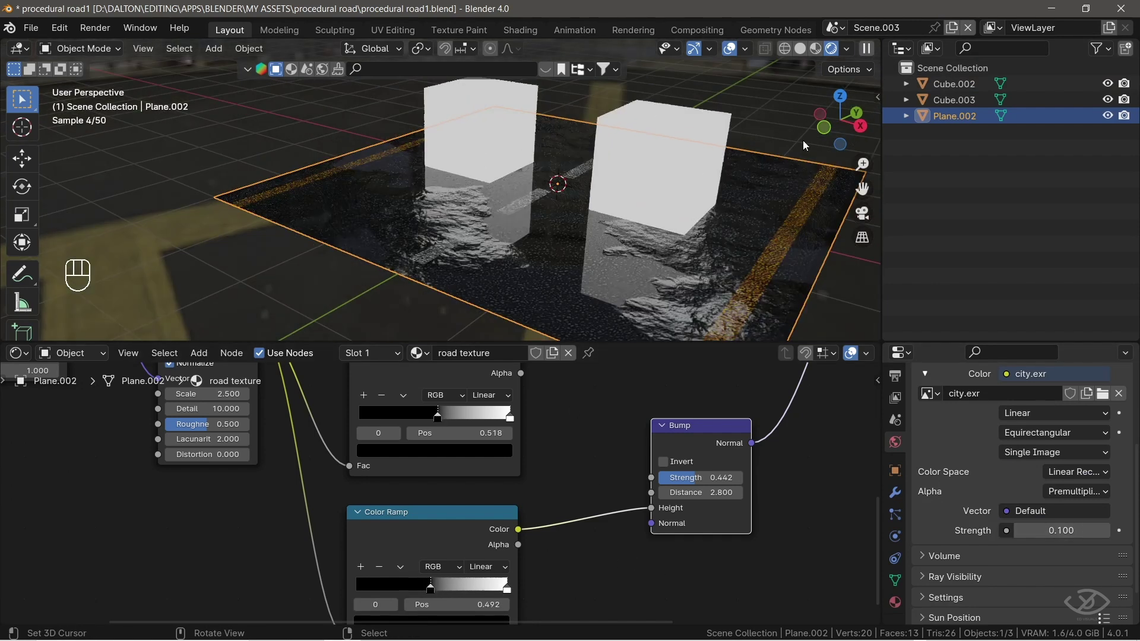
middle_drag(600, 443, 559, 519)
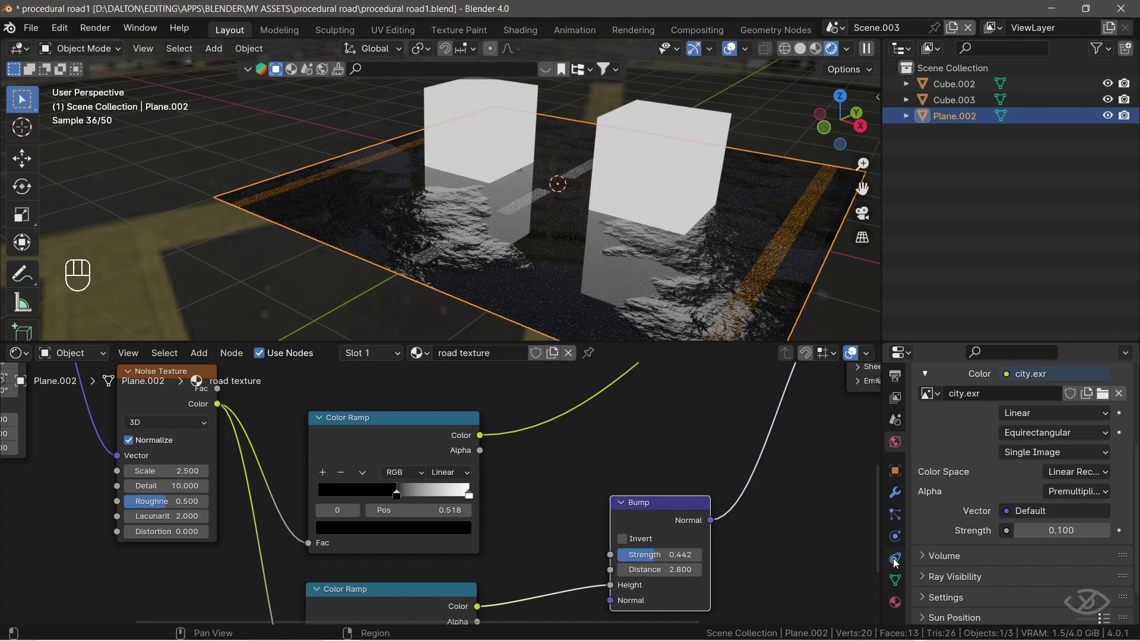
Set the Noise Texture's Roughness to 0.623 and the upper Color Ramp's black stop to 0.361
middle_drag(155, 503, 414, 500)
drag(415, 499, 429, 499)
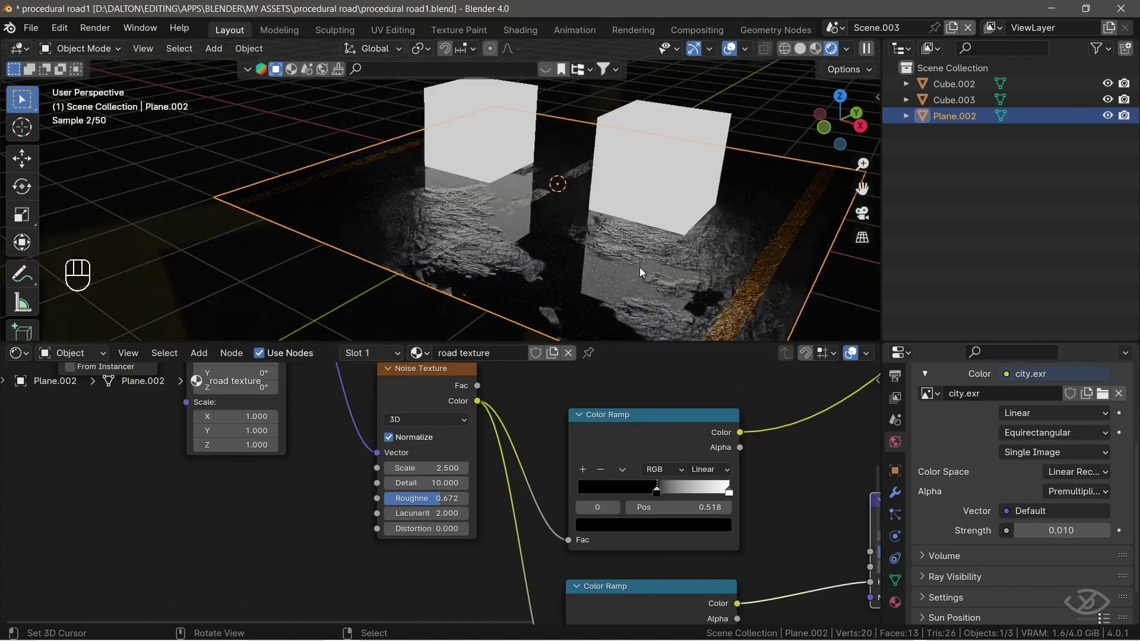
drag(438, 499, 426, 499)
drag(656, 489, 621, 487)
drag(428, 499, 436, 499)
drag(623, 492, 633, 492)
Set the world background Strength to 0.05
double_click(1062, 531)
text(.05)
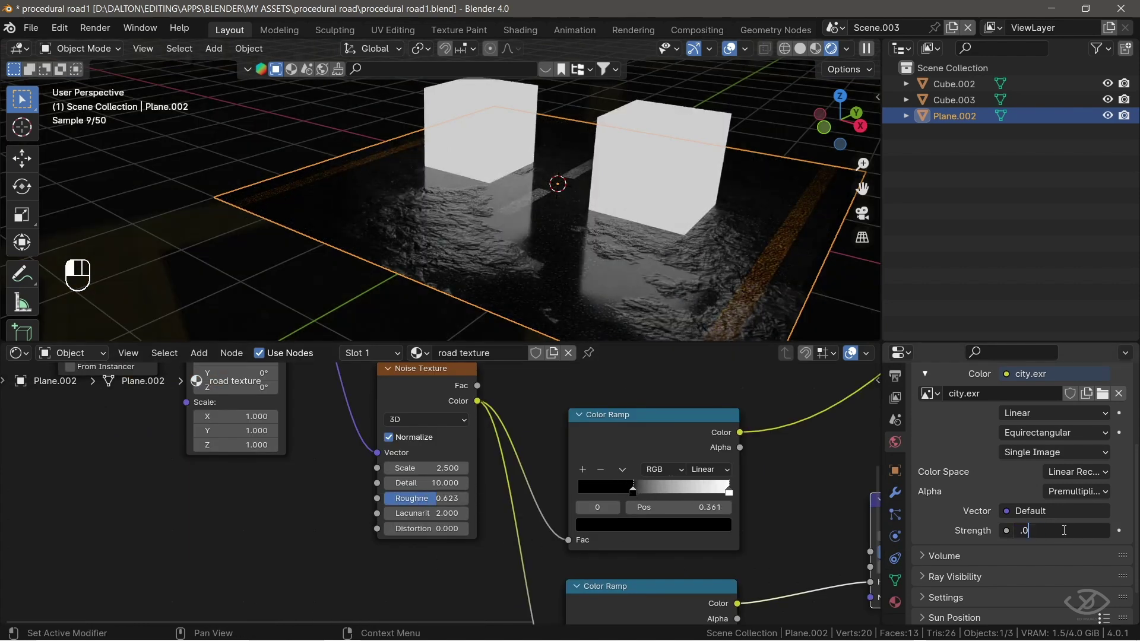
key(Return)
View the wet road from a low angle facing the cubes and hide the viewport overlays
middle_drag(599, 283, 690, 330)
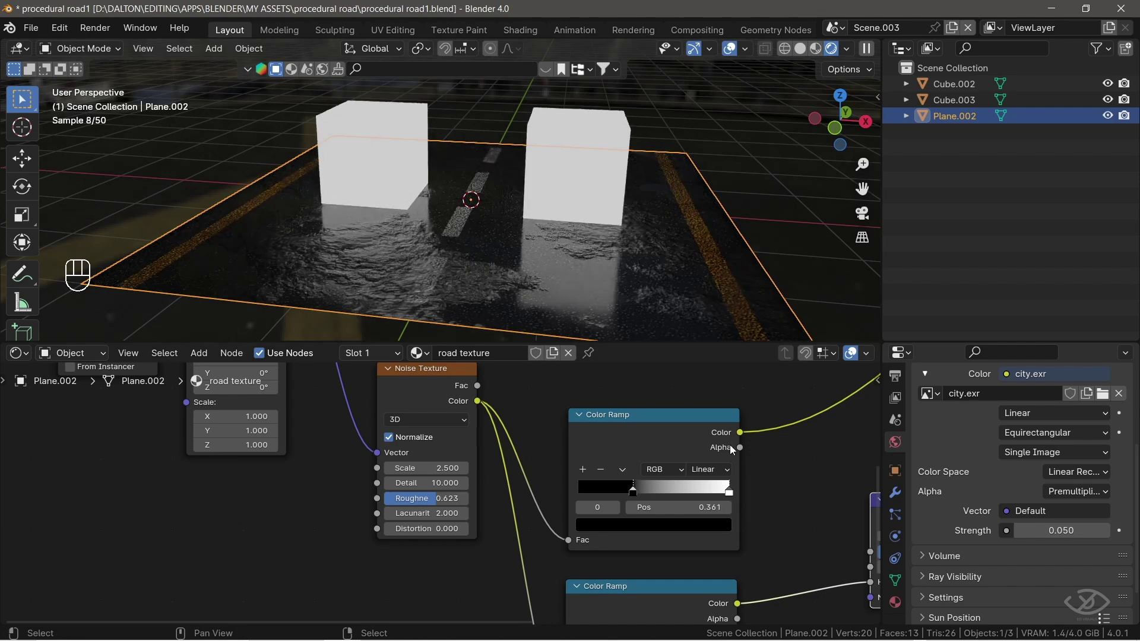
scroll(664, 302, up, 2)
middle_drag(664, 302, 600, 278)
shift+middle_drag(600, 278, 593, 272)
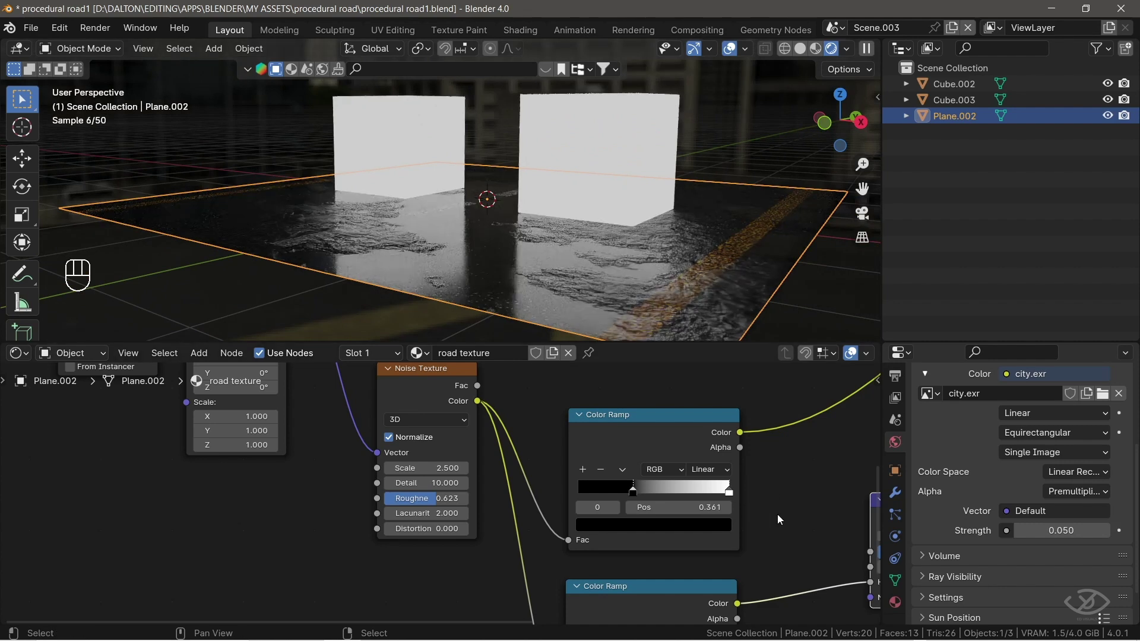
key(shift+alt+z)
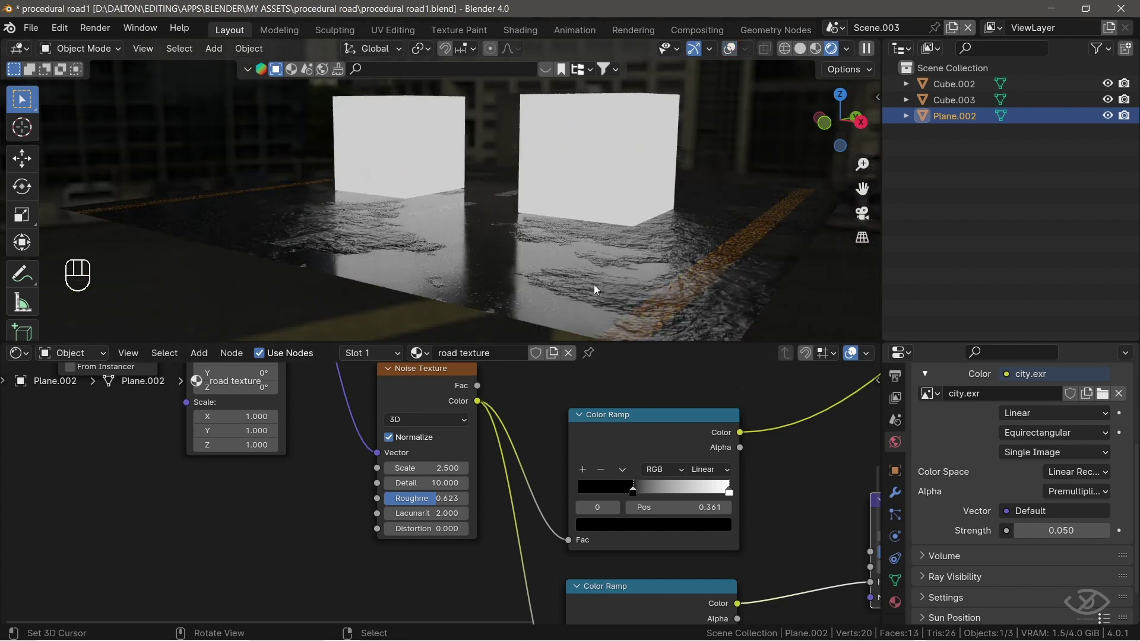